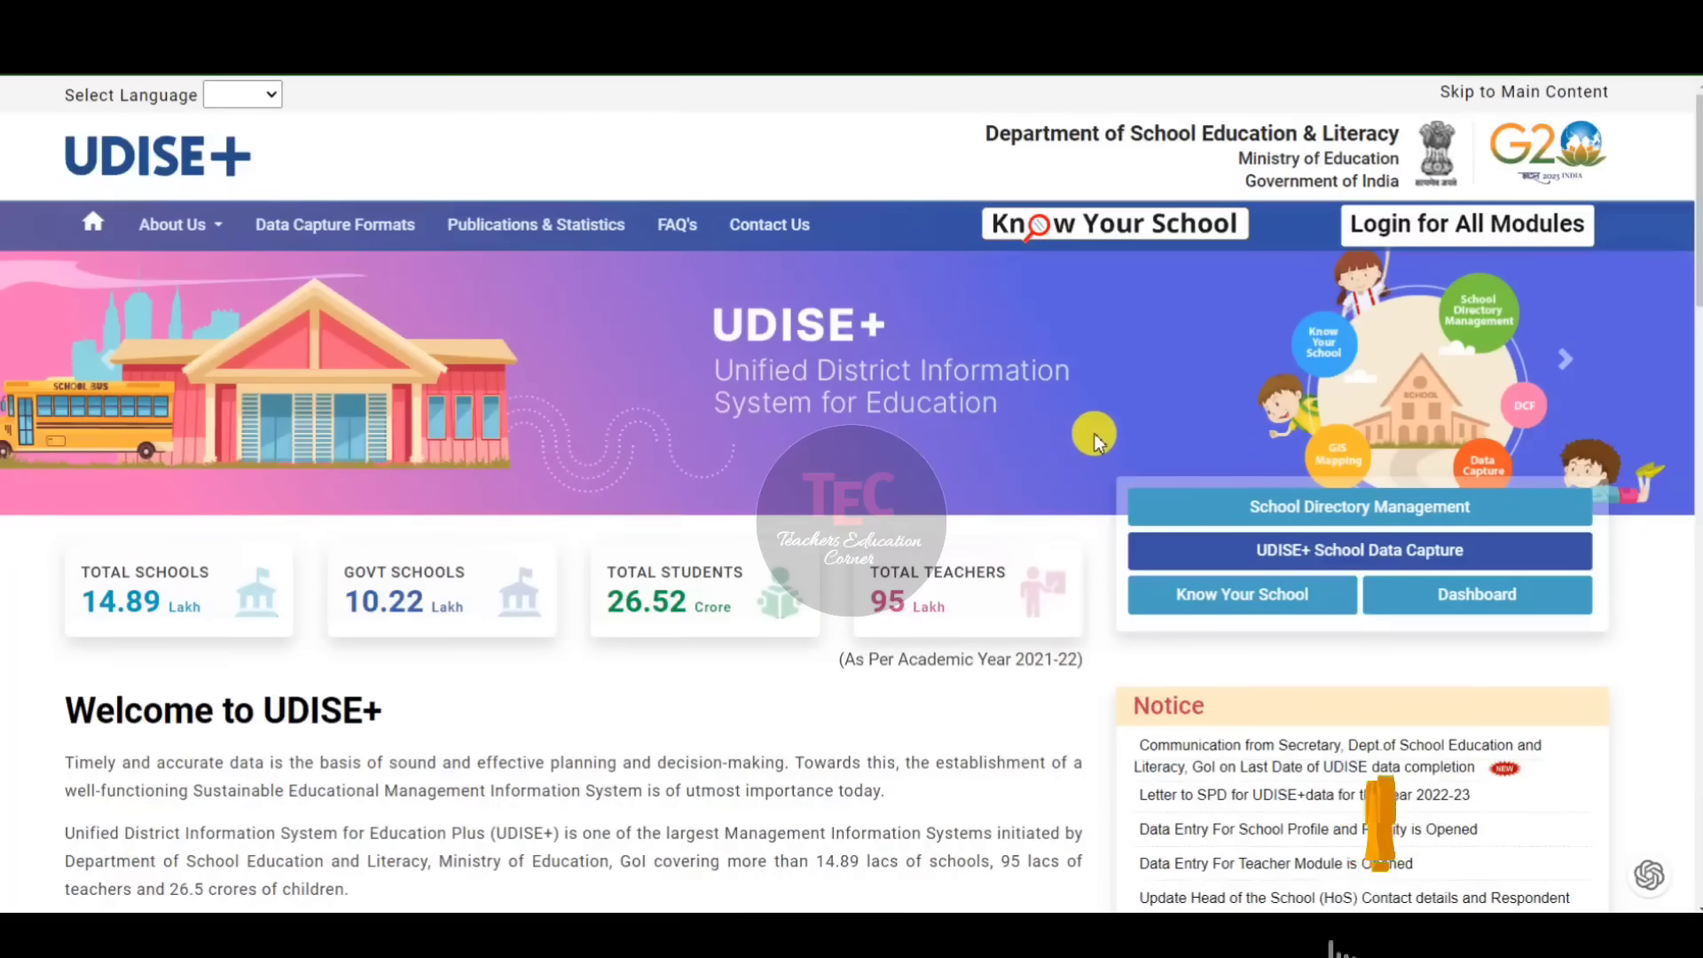
# Step: Open the sign-in page of the Students Module (SDMS) for the state of Uttar Pradesh
pyautogui.click(1384, 229)
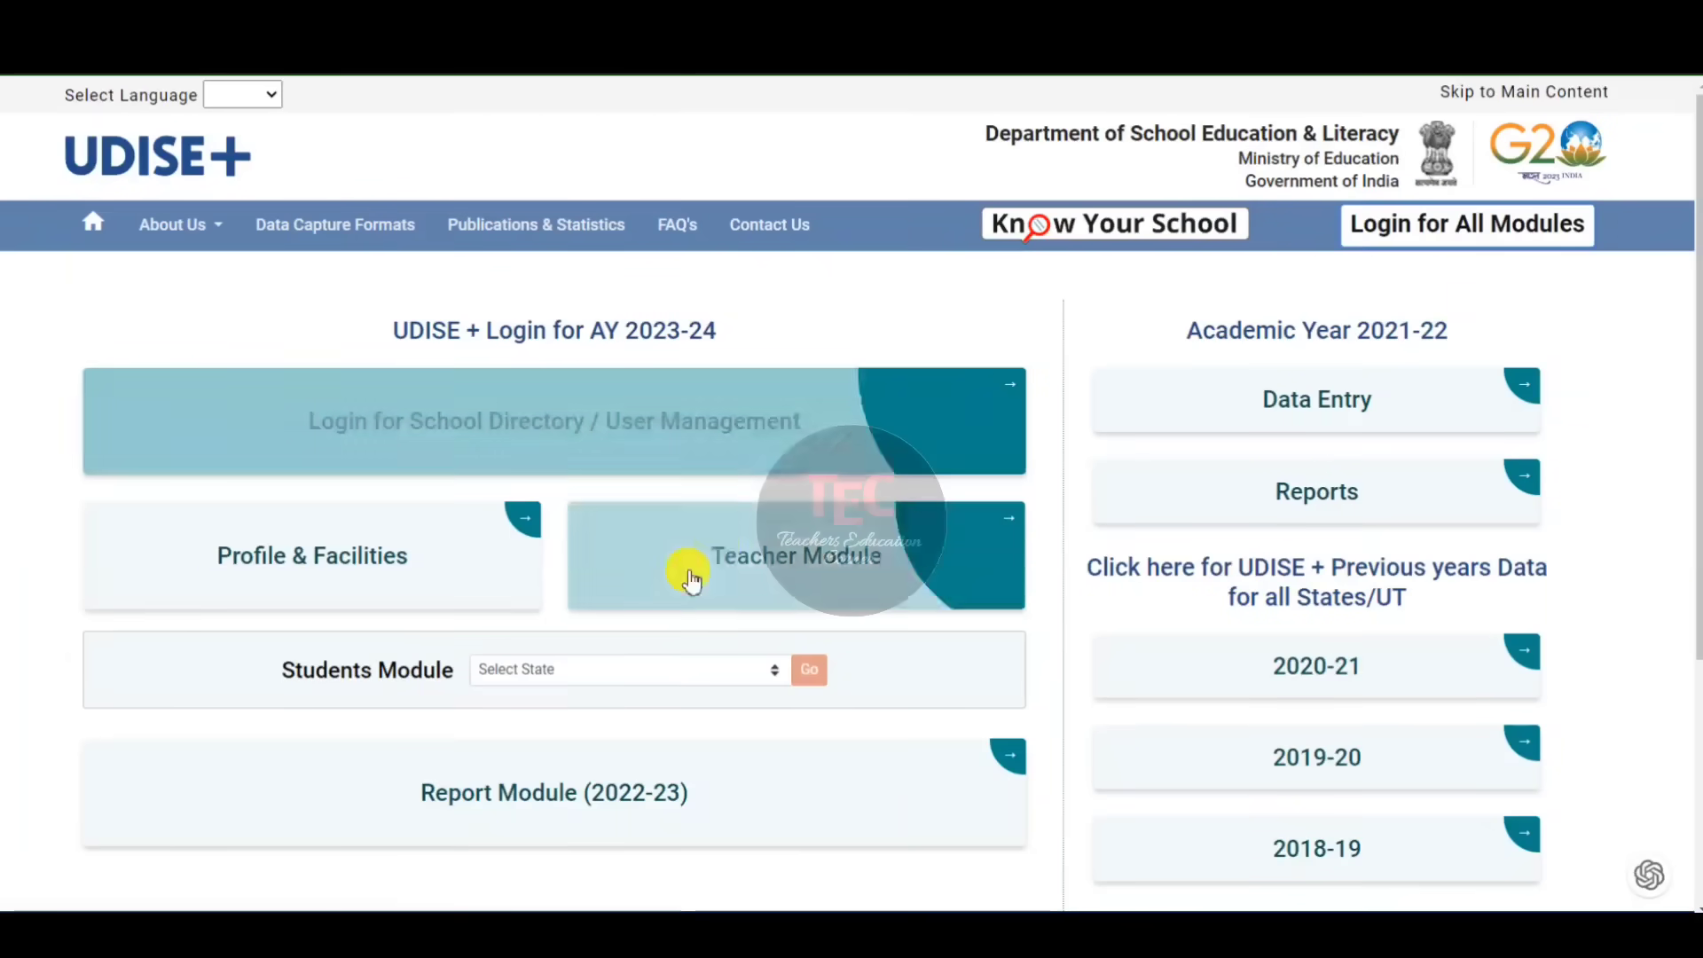
pyautogui.click(531, 671)
pyautogui.scroll(-6, 568, 621)
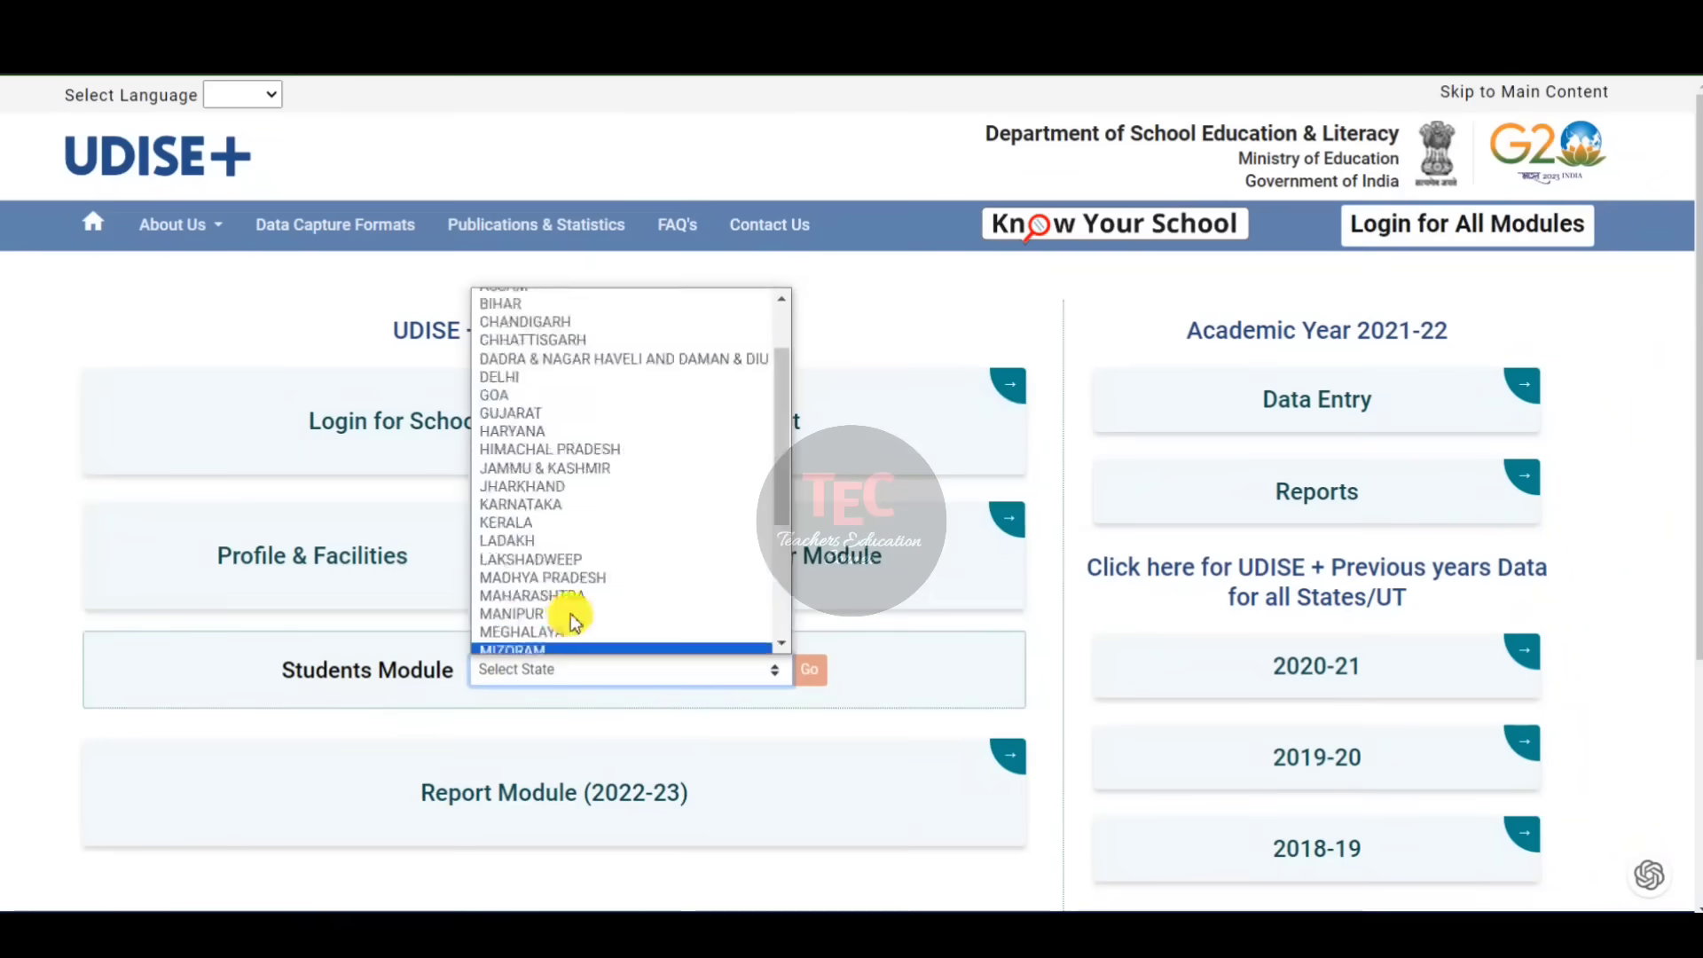
pyautogui.click(572, 607)
pyautogui.click(809, 668)
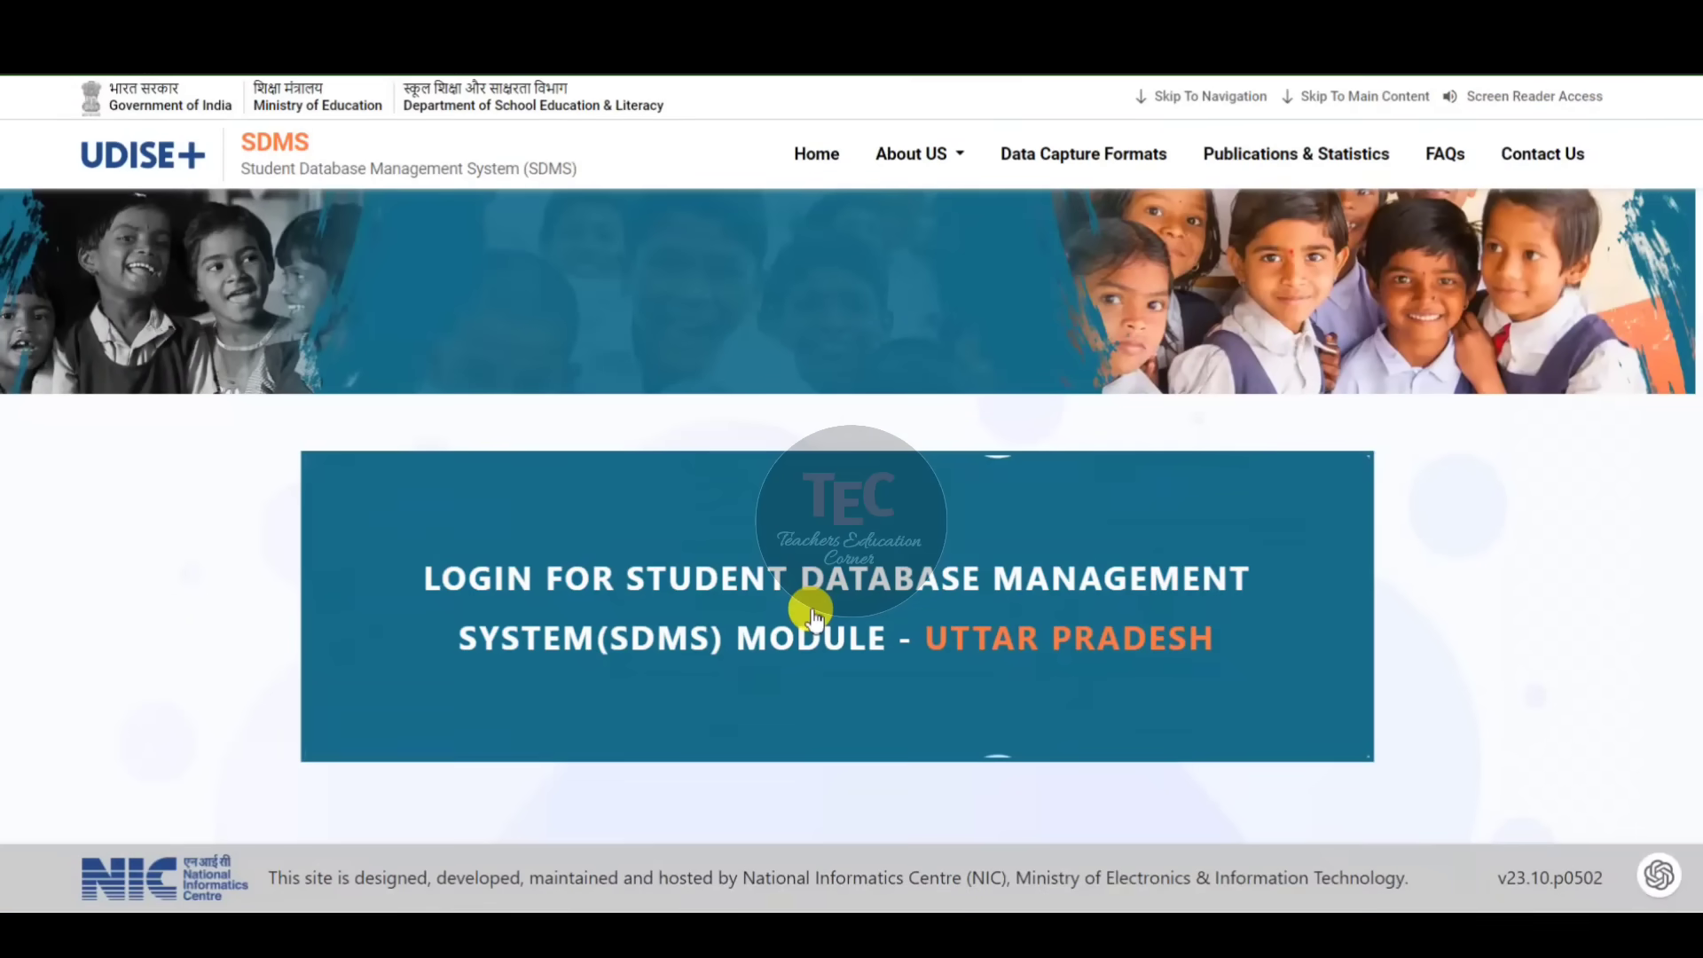
pyautogui.click(811, 612)
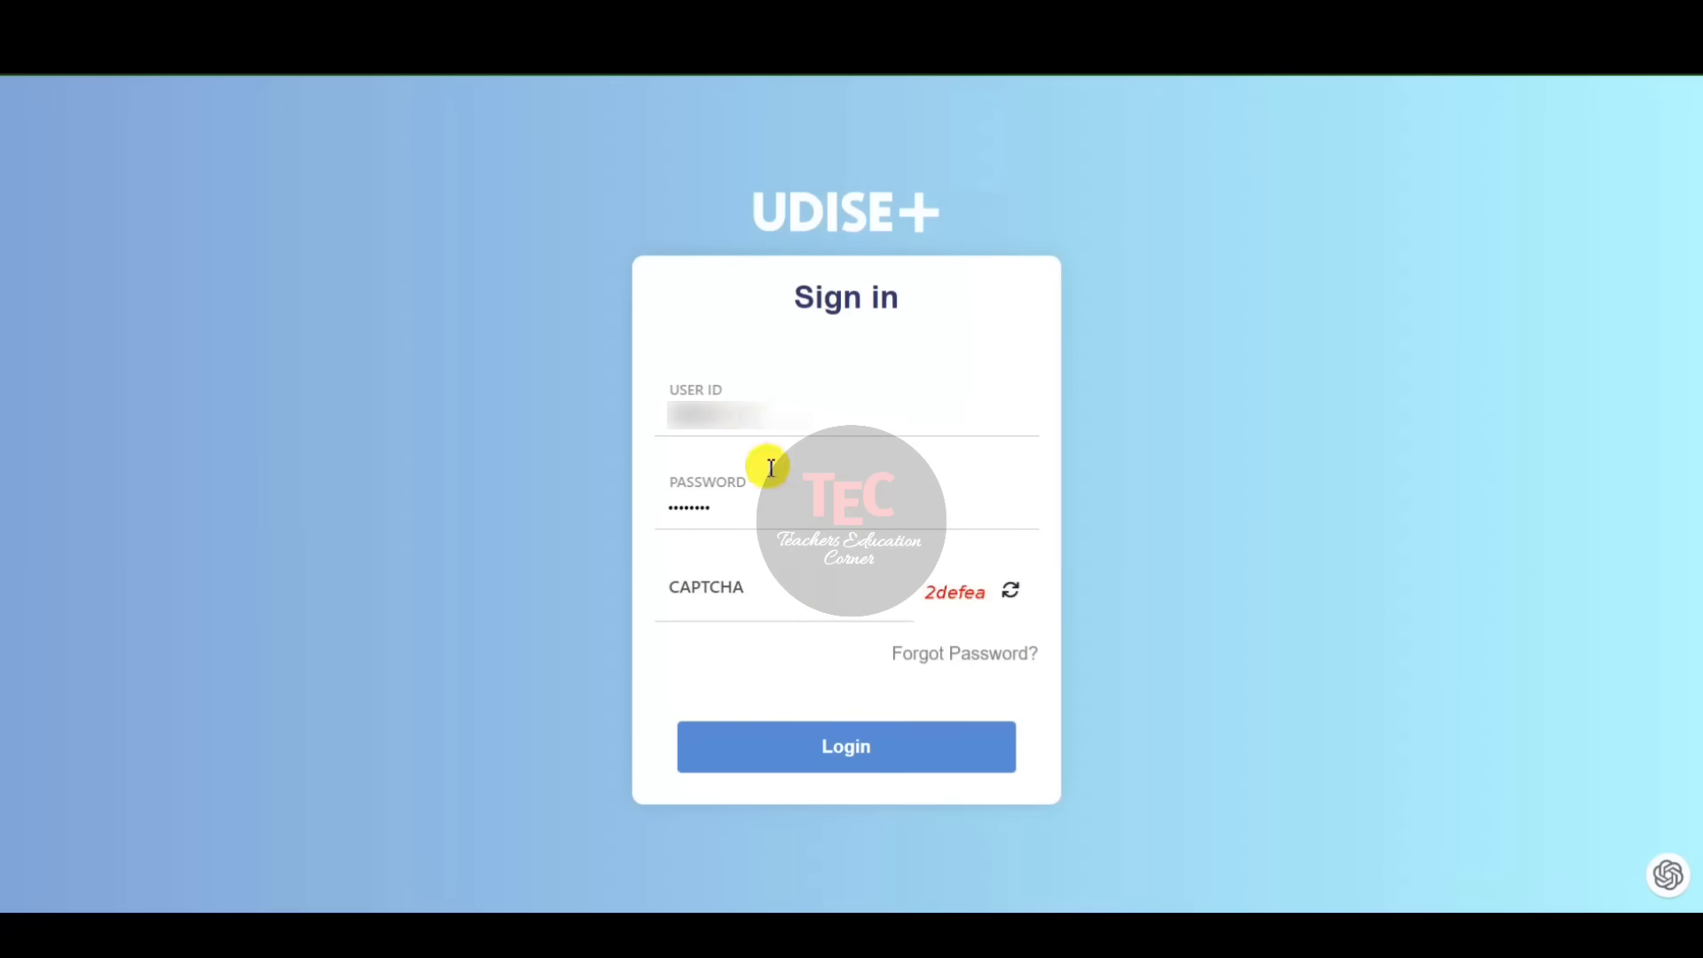
# Step: Sign in with the captcha and open academic year 2023-24, dismissing the School Information notice
pyautogui.click(750, 606)
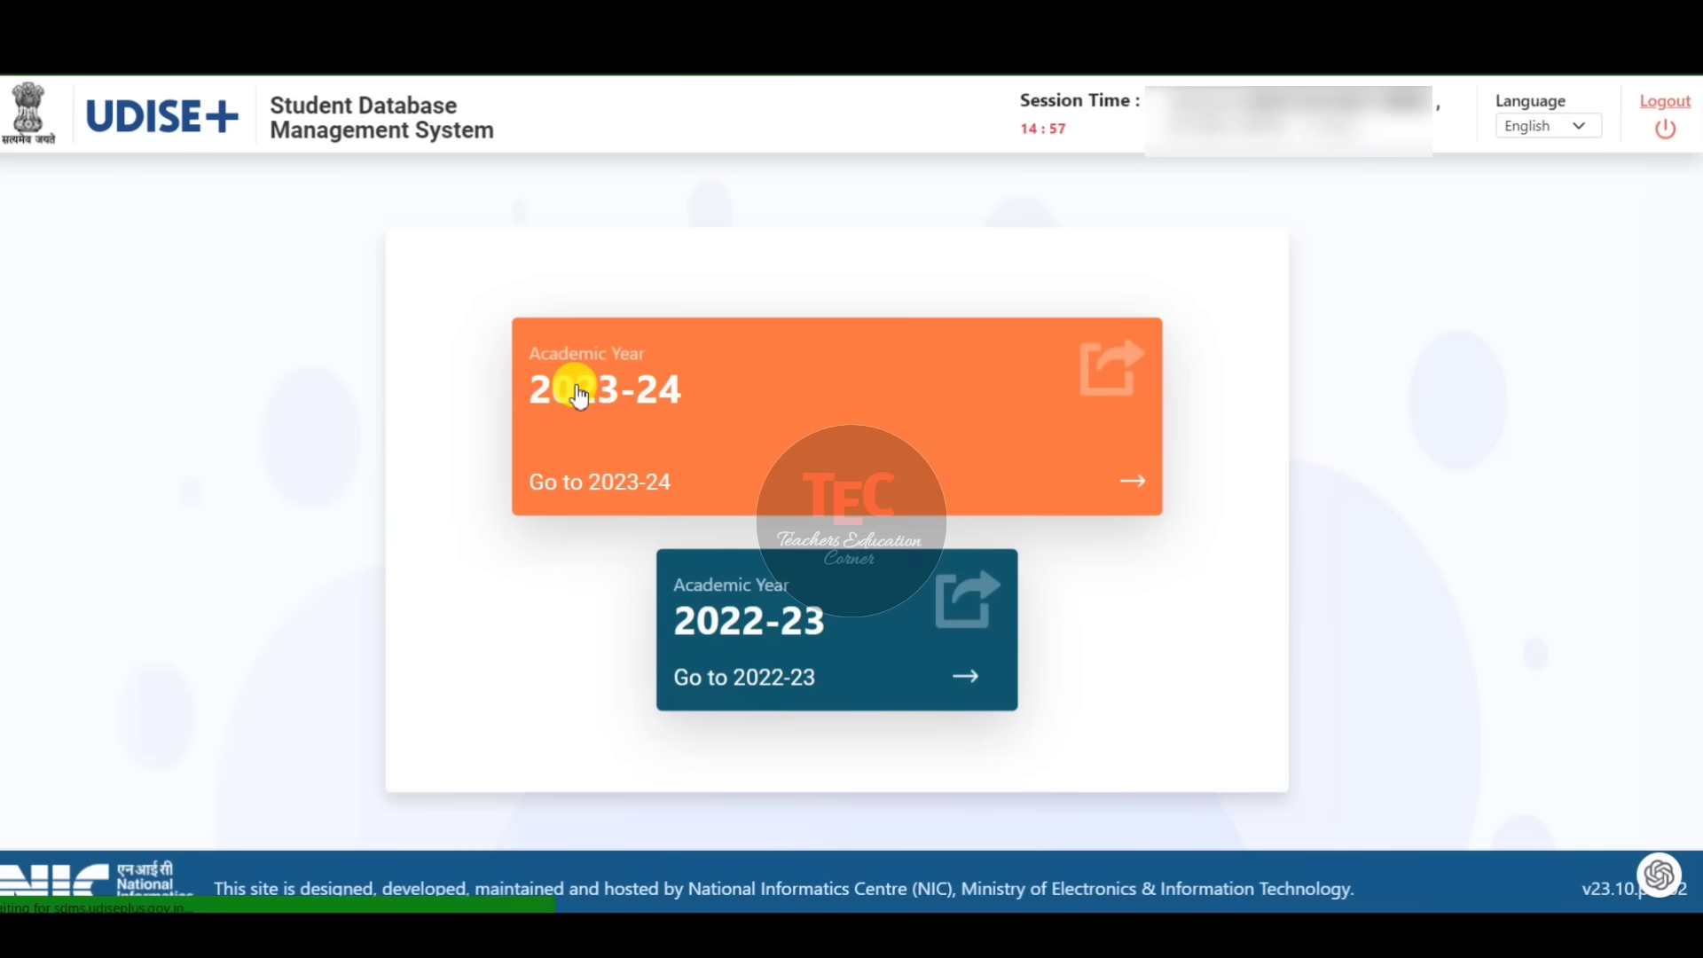
pyautogui.click(578, 395)
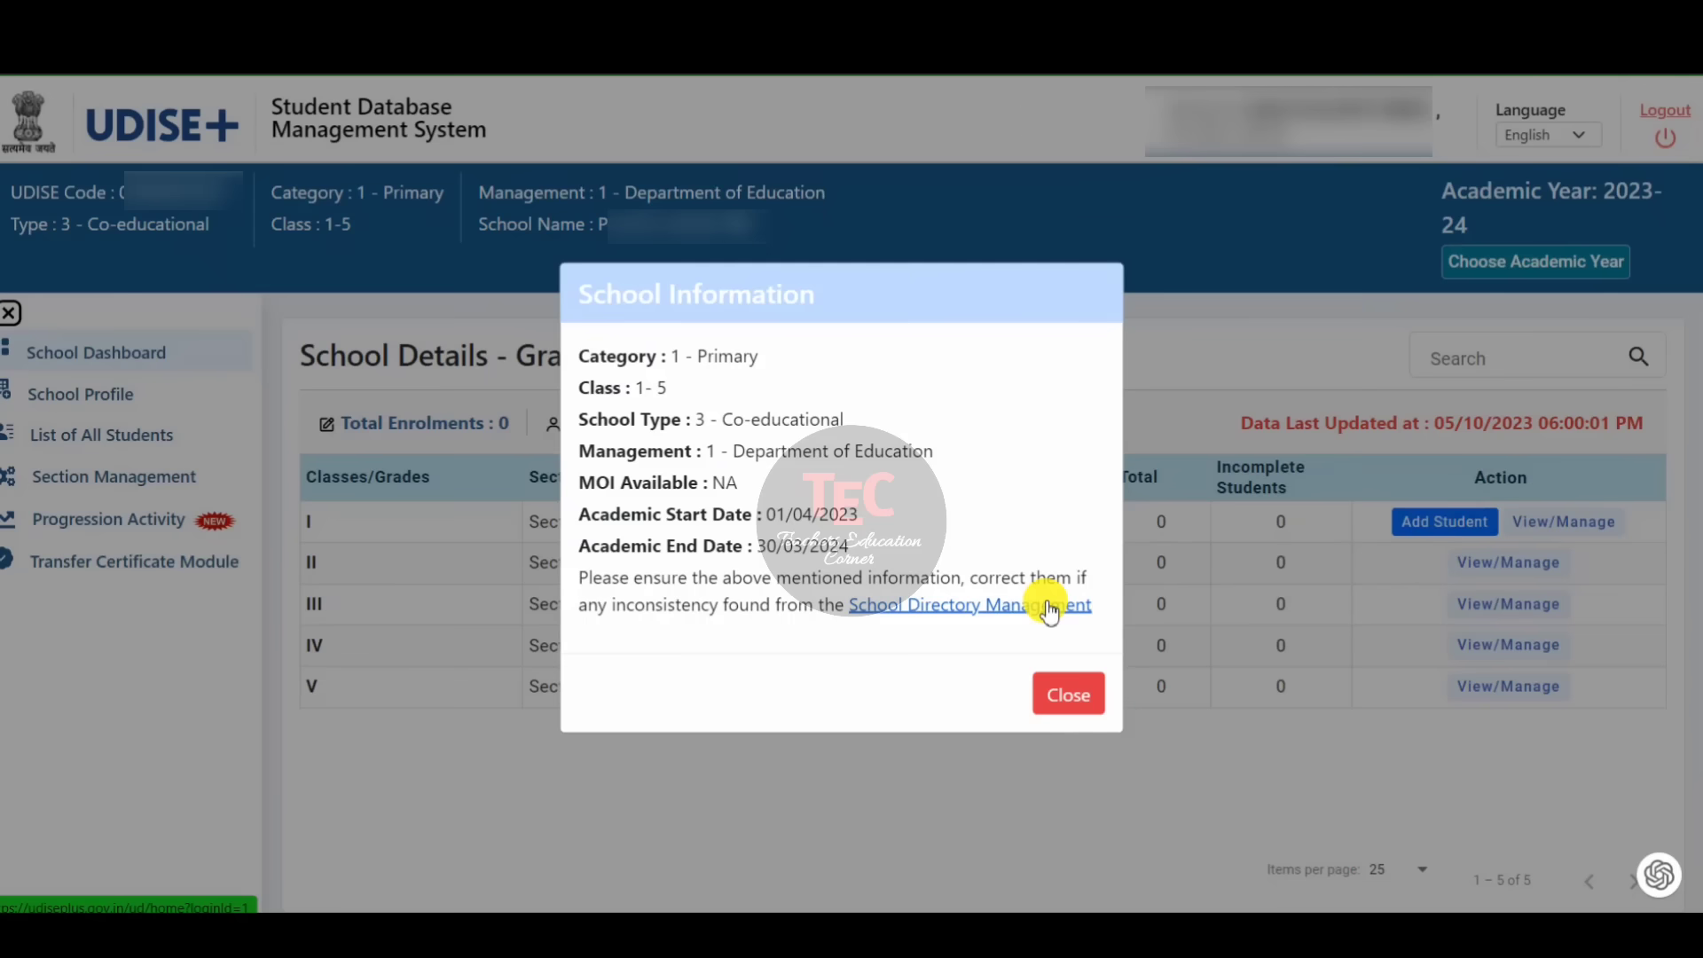
pyautogui.click(1071, 694)
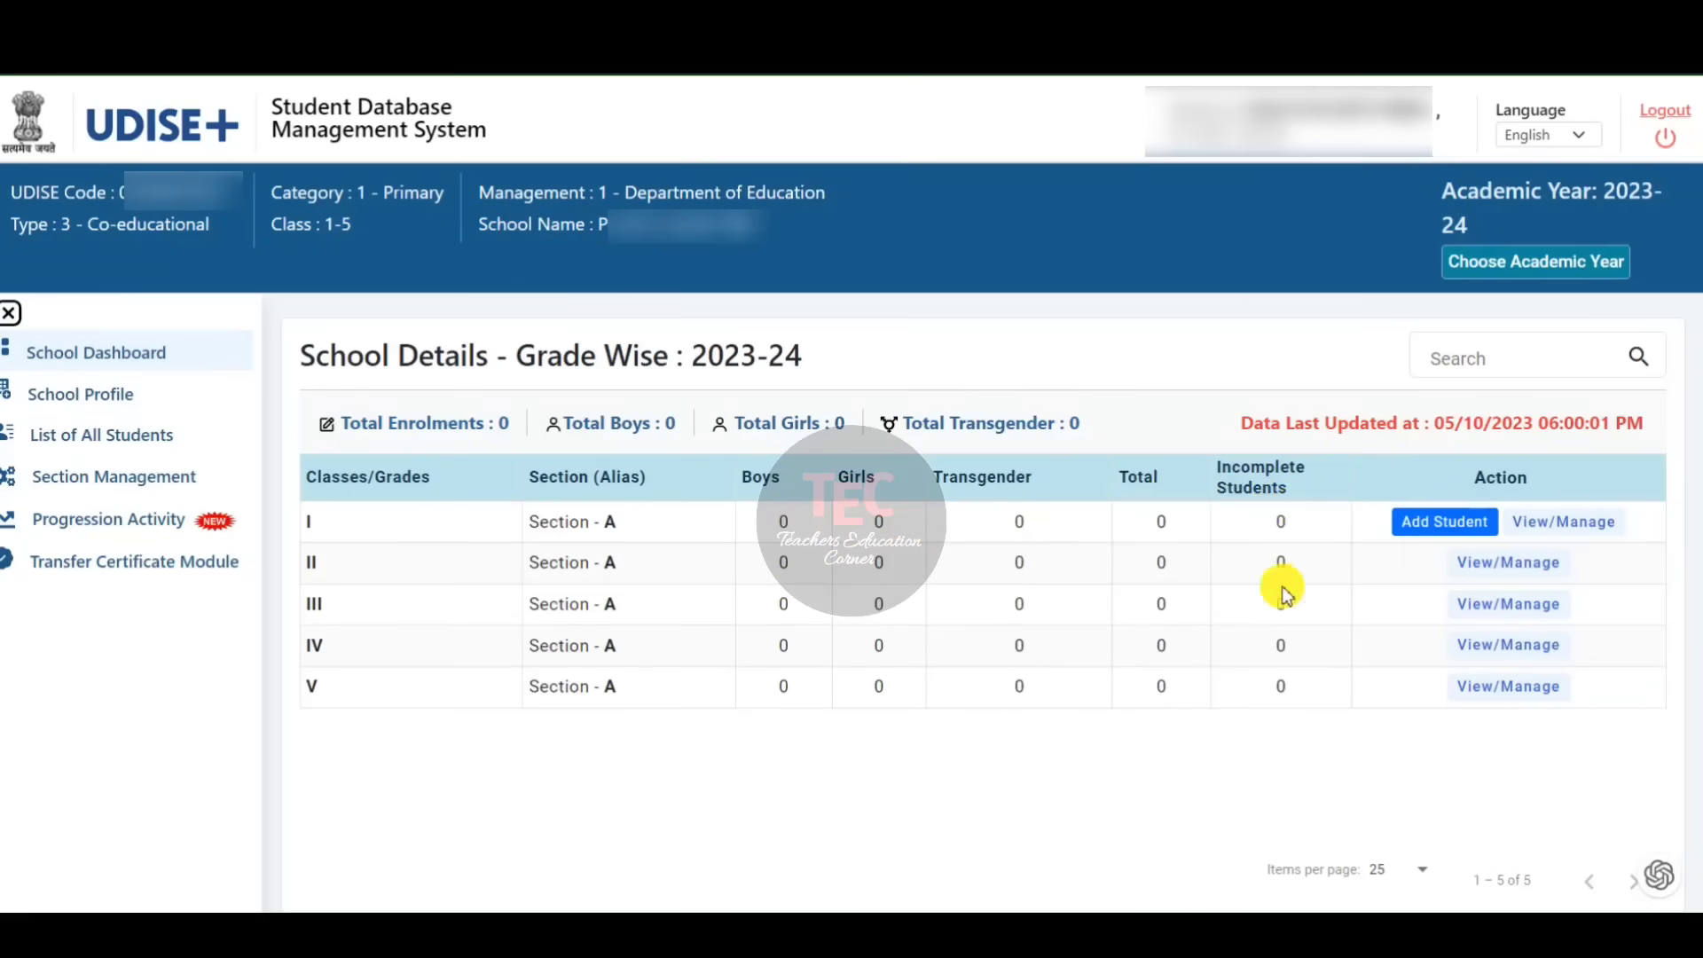
# Step: Try to add a student to class I
pyautogui.click(1428, 523)
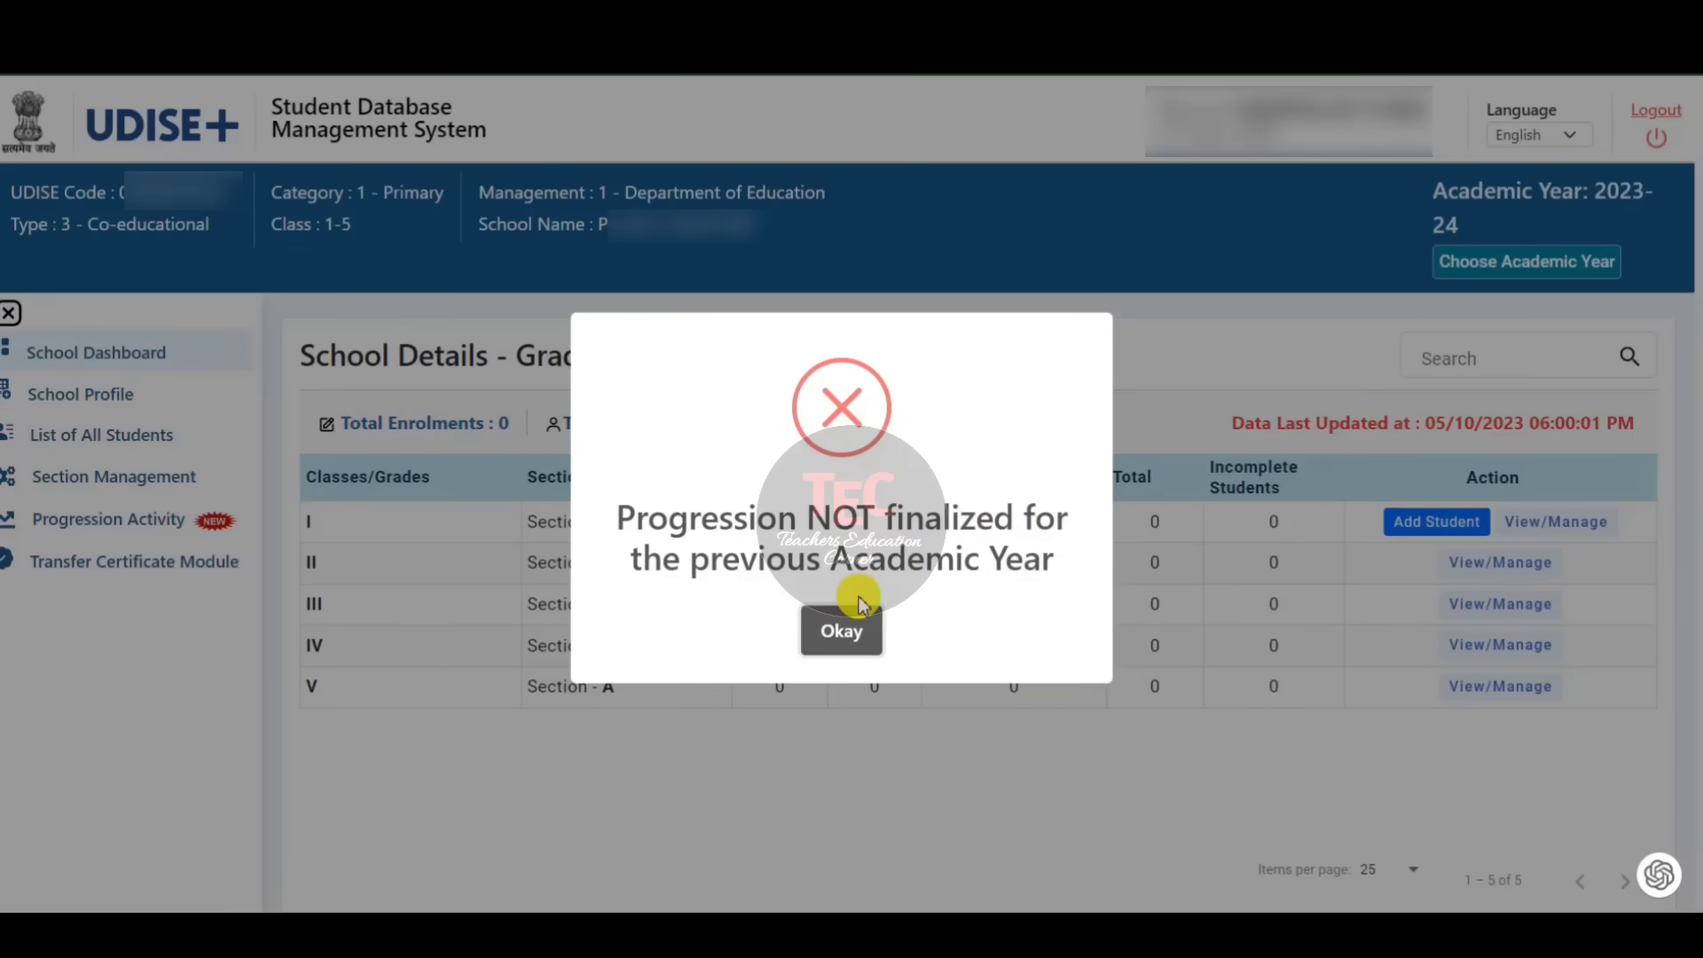
pyautogui.click(850, 632)
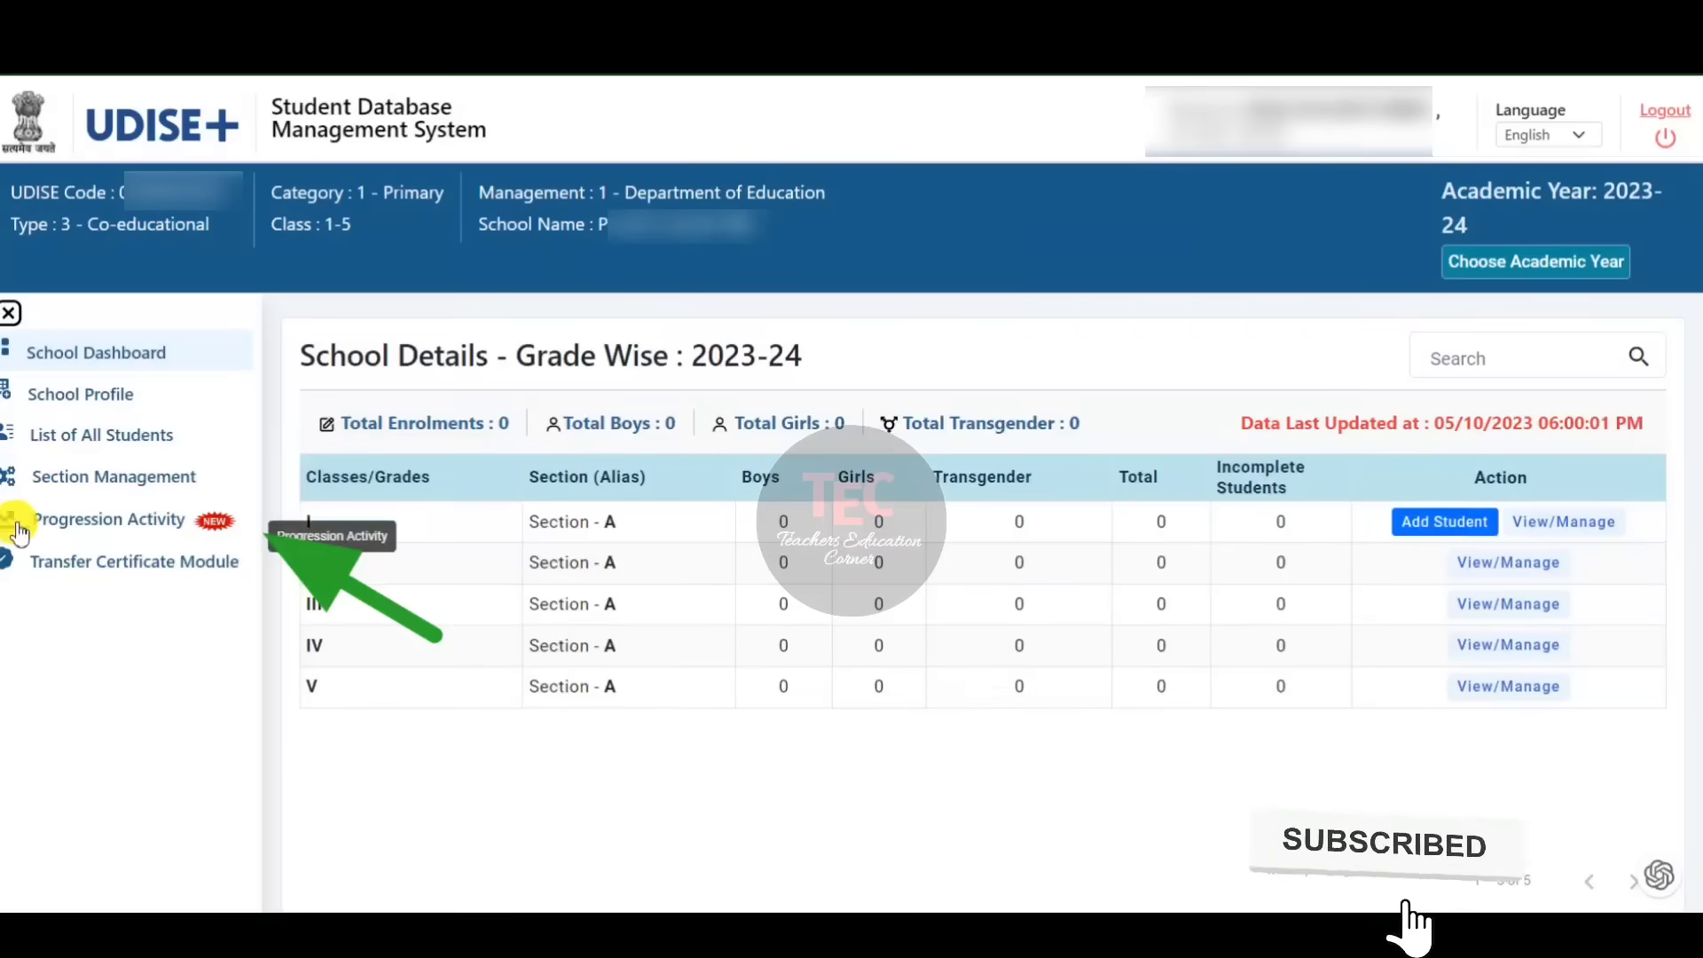
# Step: Open the Progression Module and load the promotion list for class I, section A
pyautogui.click(166, 525)
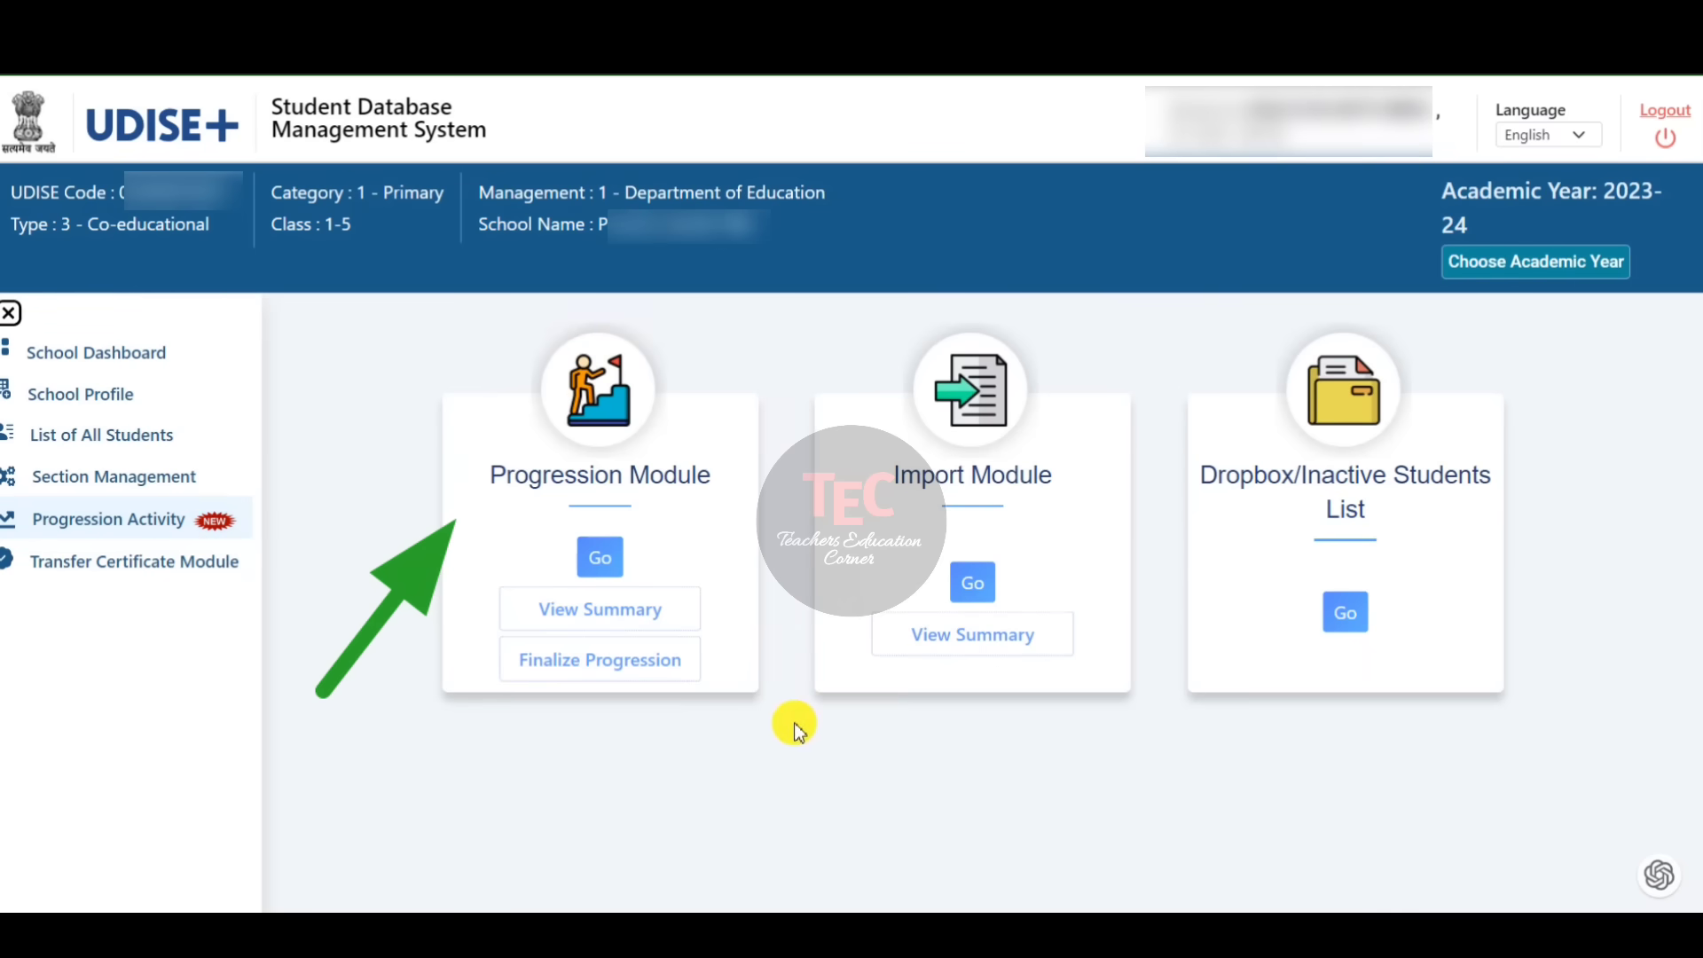
pyautogui.click(608, 559)
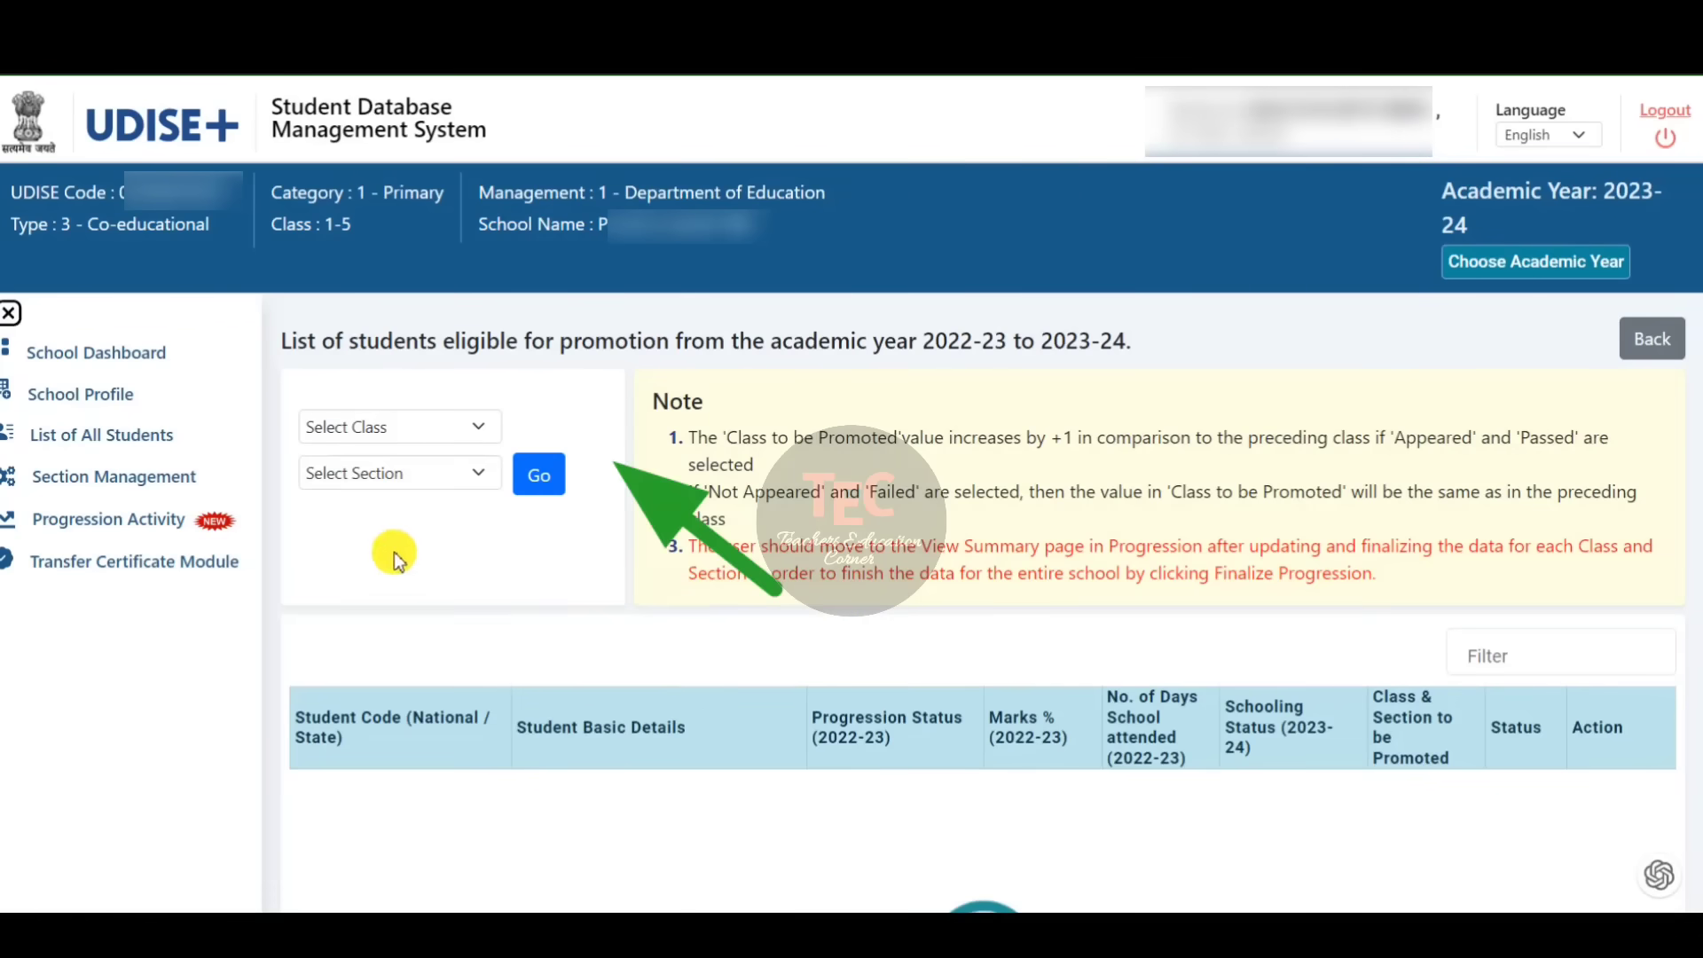
pyautogui.click(323, 428)
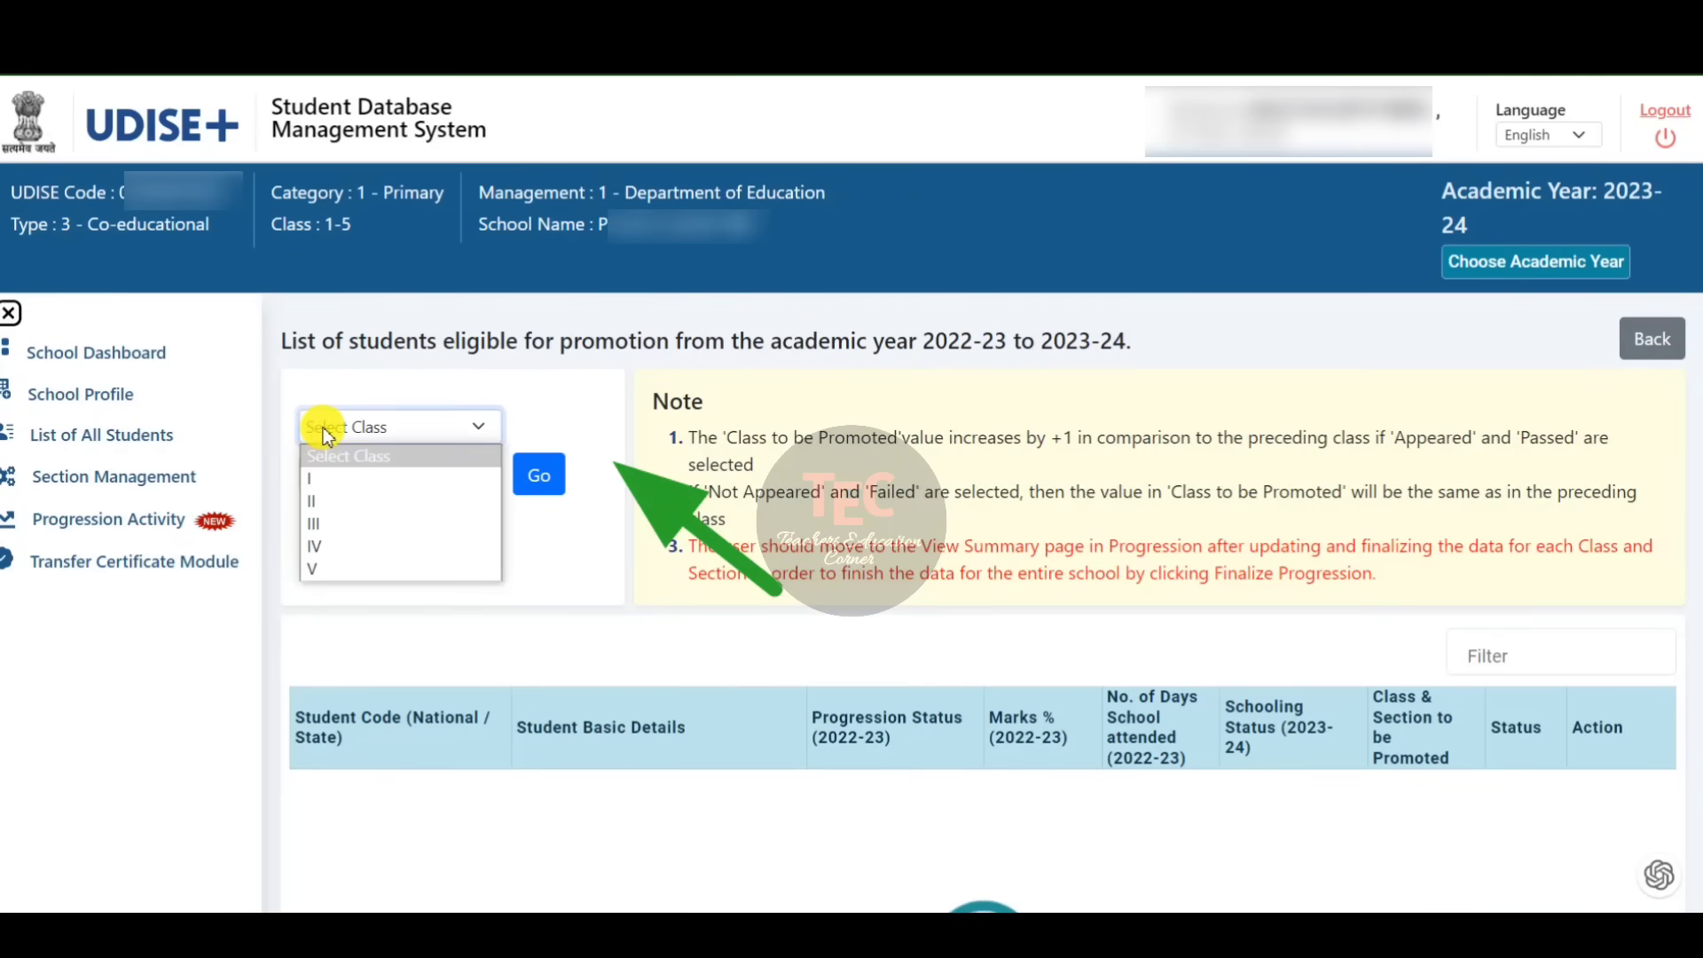
pyautogui.click(323, 481)
pyautogui.click(346, 472)
pyautogui.click(355, 526)
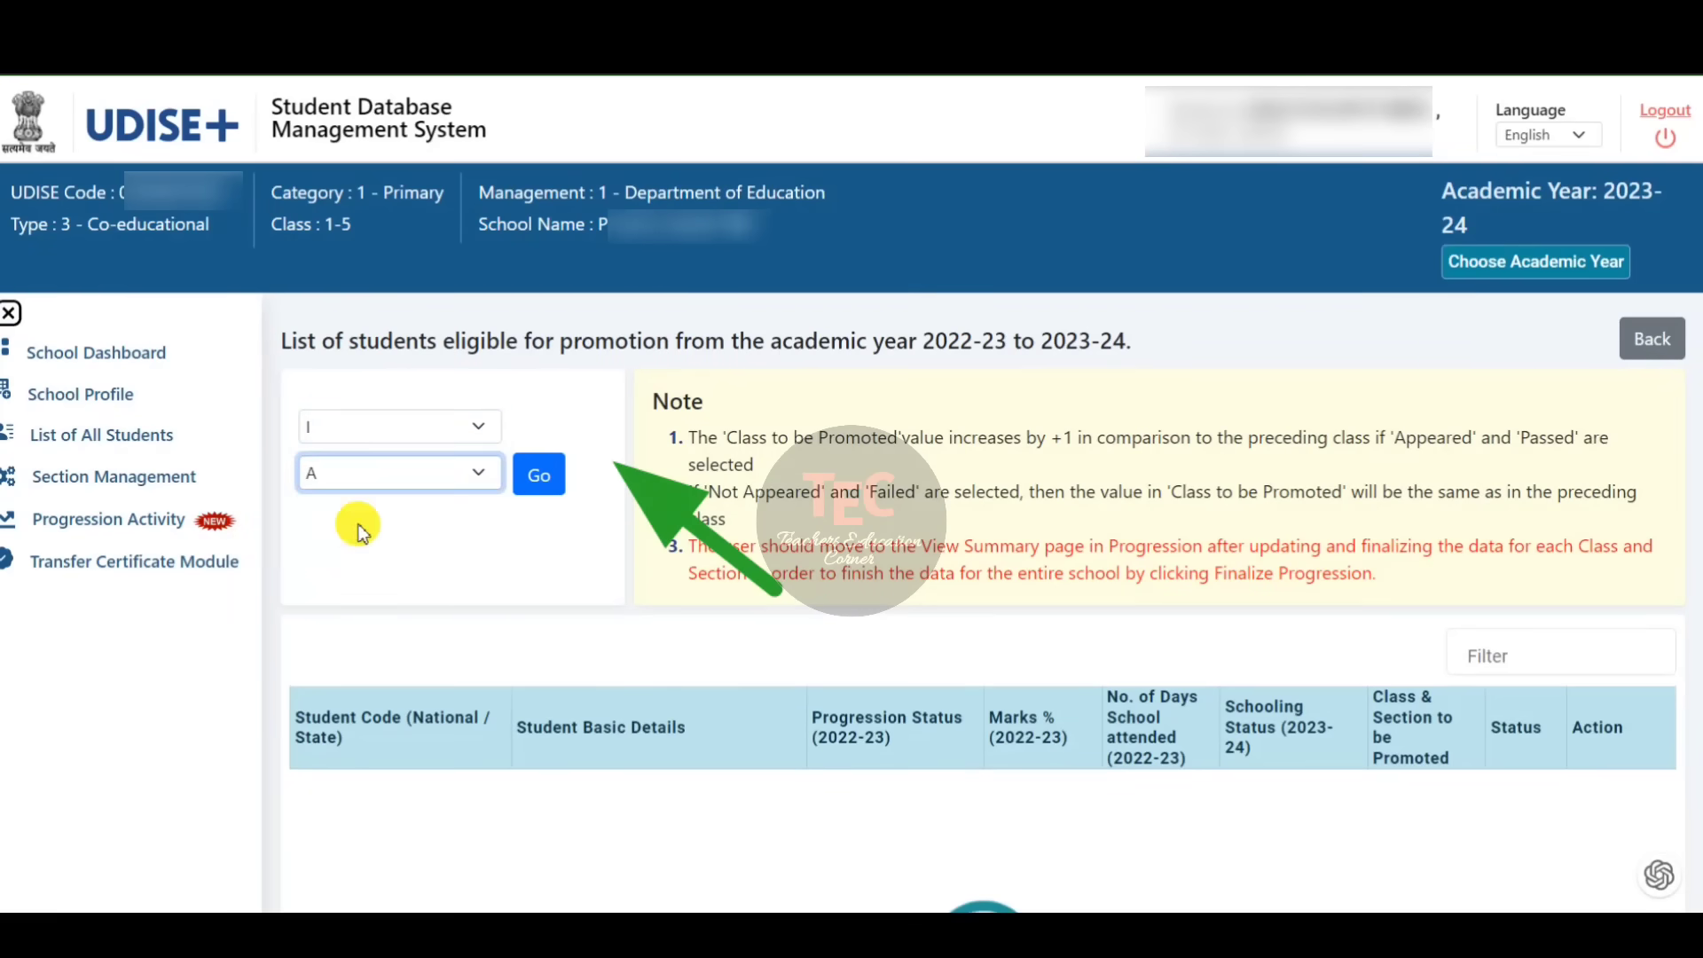
pyautogui.click(550, 476)
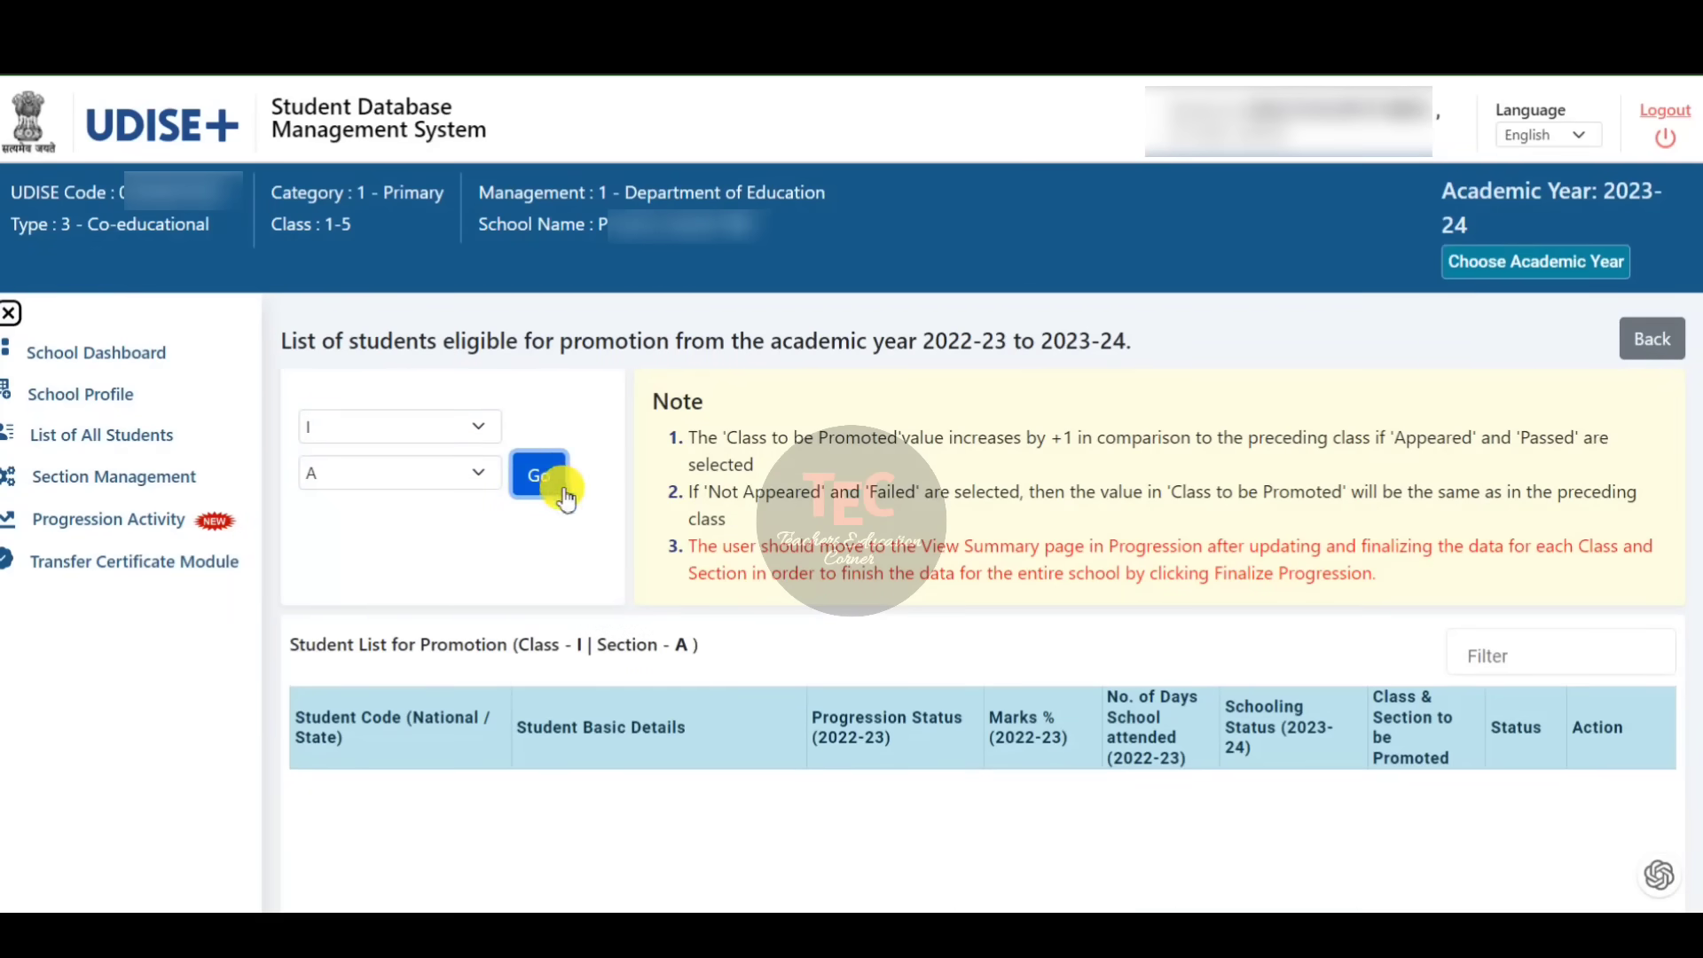
pyautogui.scroll(-5, 781, 501)
pyautogui.scroll(2, 780, 501)
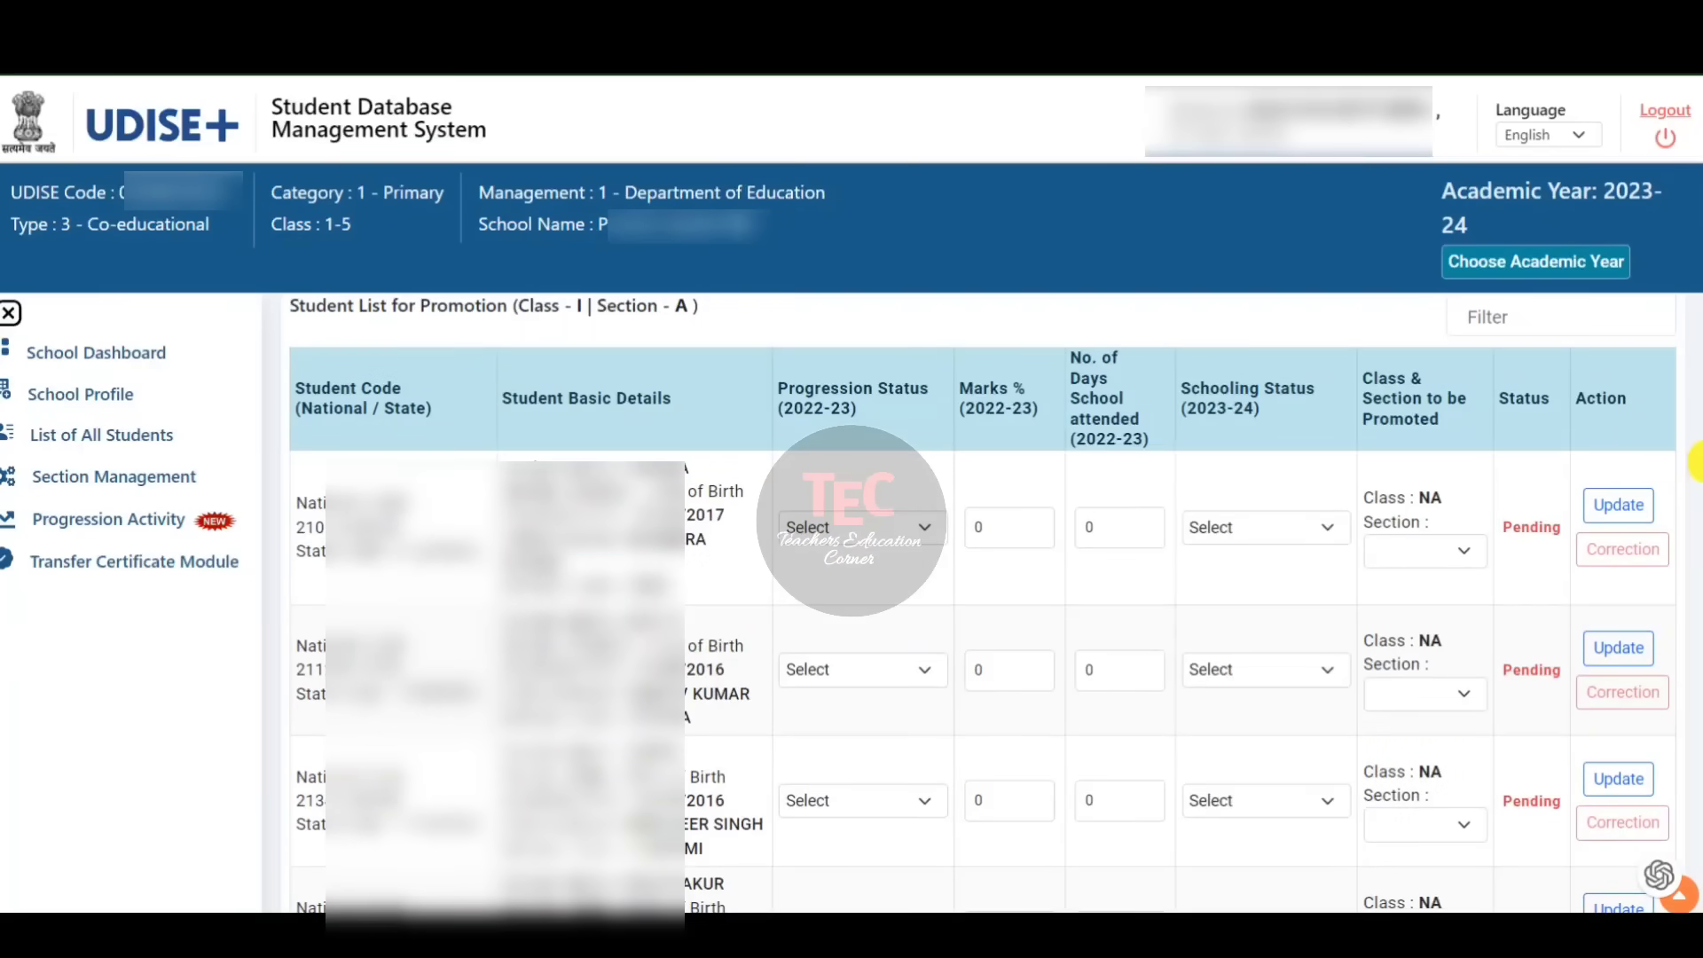
pyautogui.moveTo(1702, 461); pyautogui.dragTo(1702, 465)
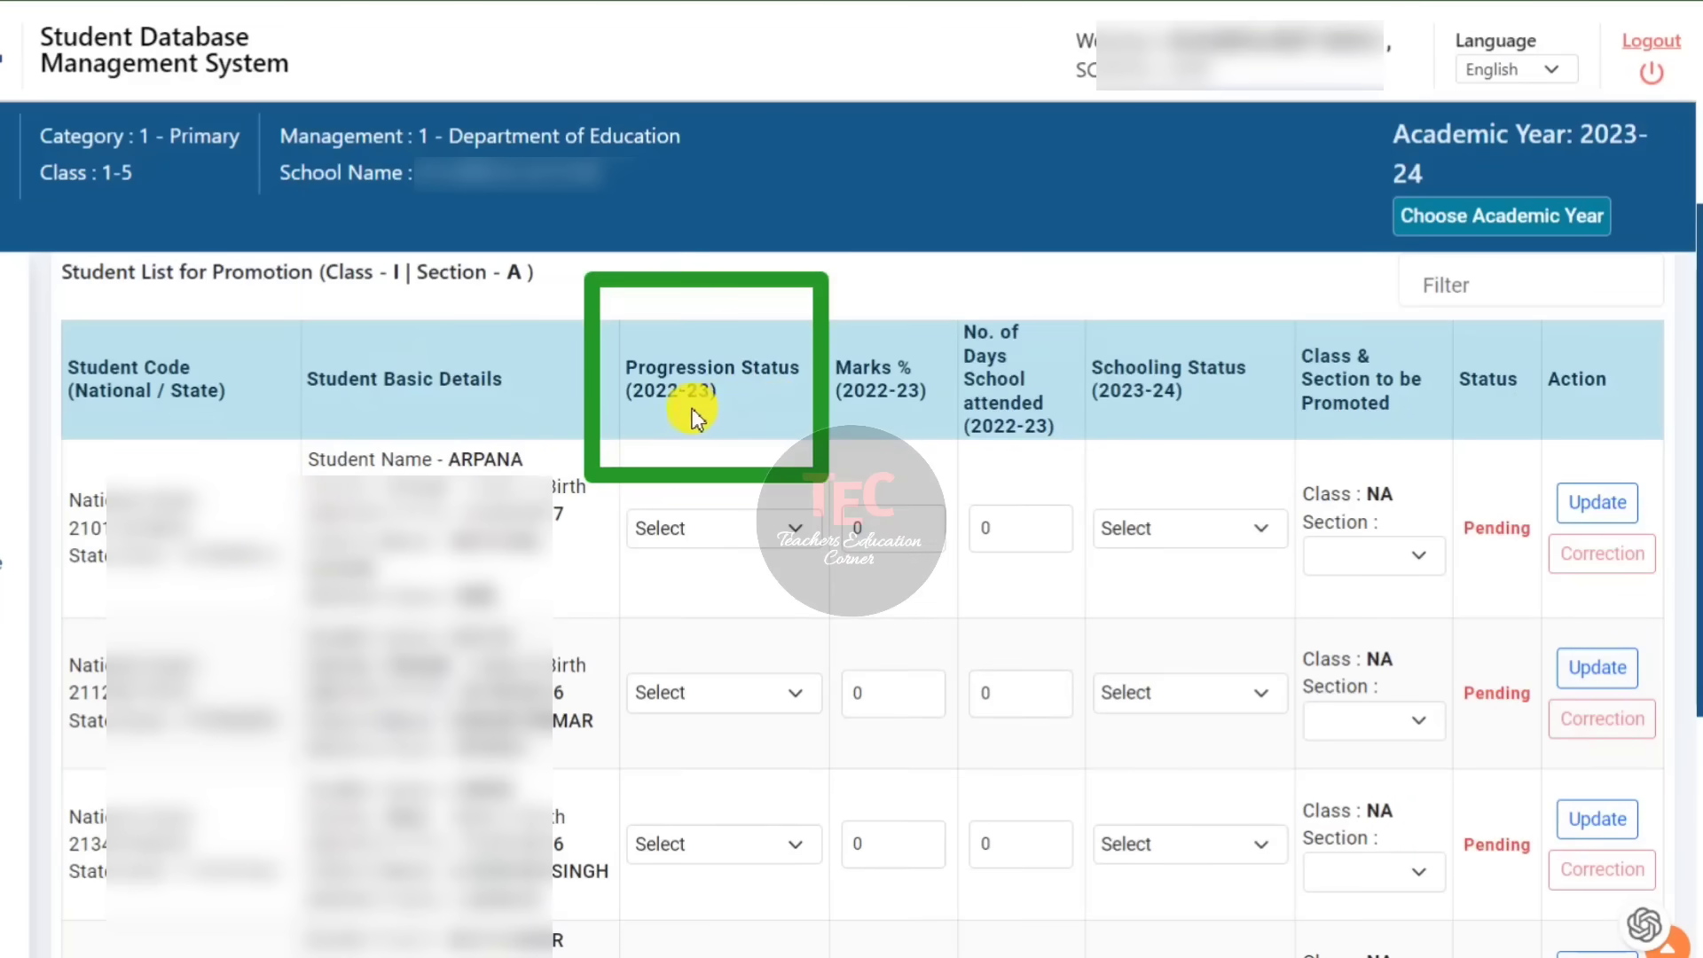
# Step: Set the first student's progression status to Promoted, with marks of 93% and 184 days of school attended
pyautogui.click(793, 532)
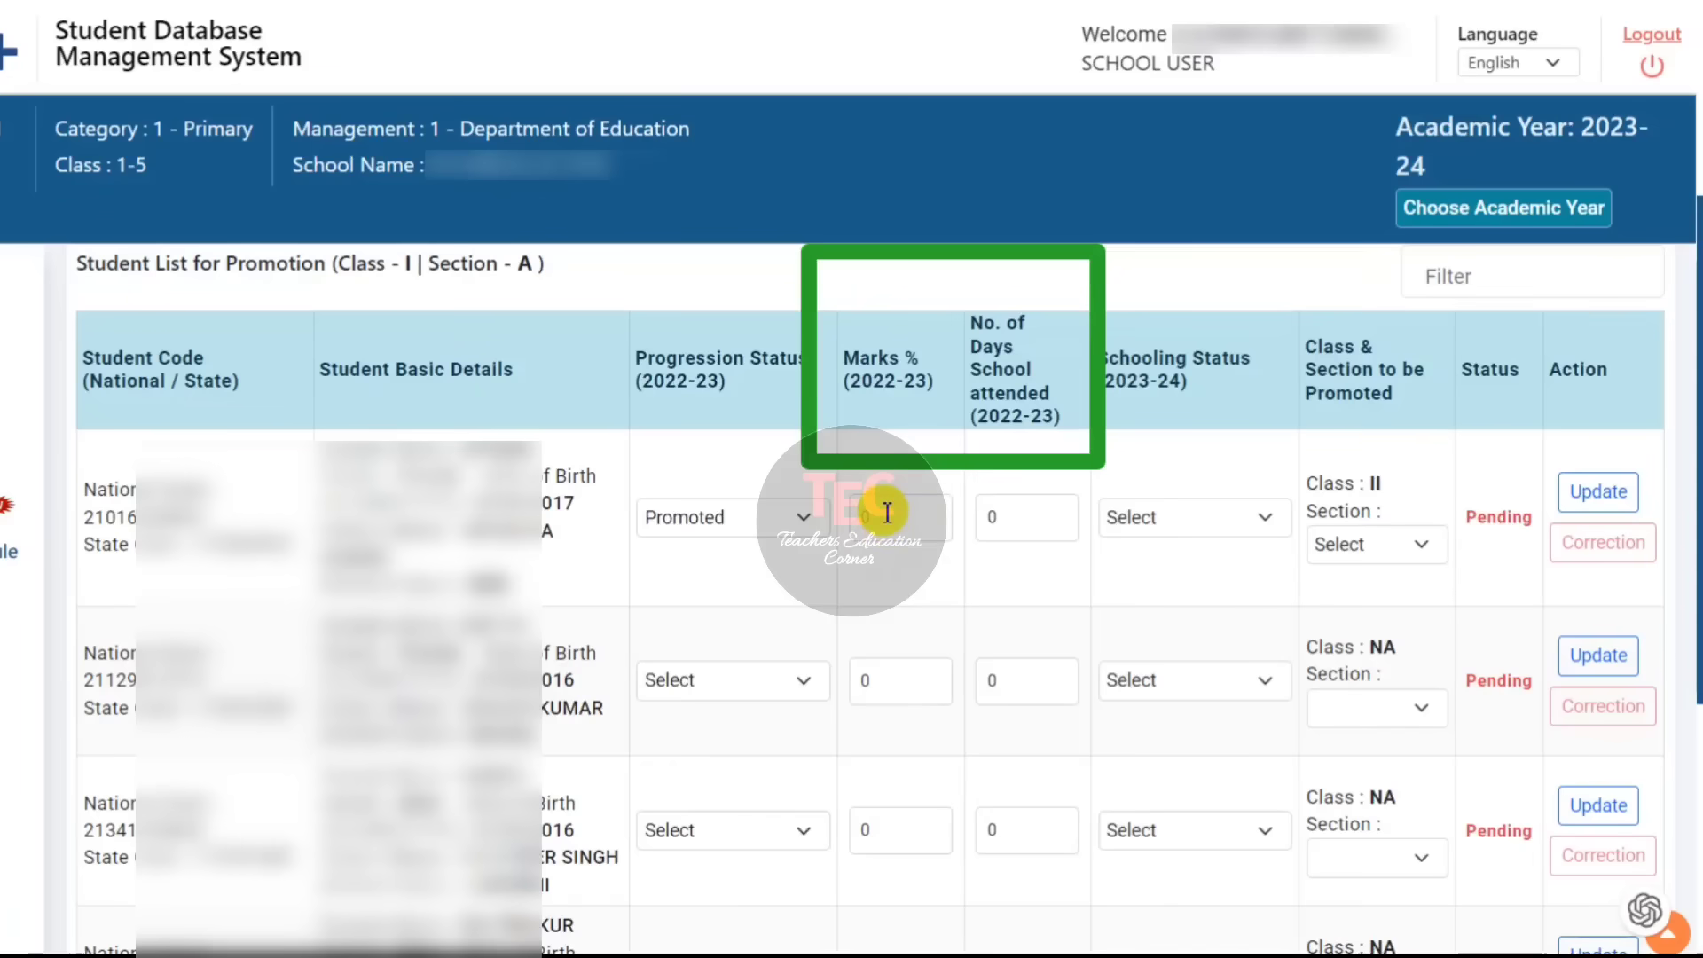
pyautogui.click(886, 512)
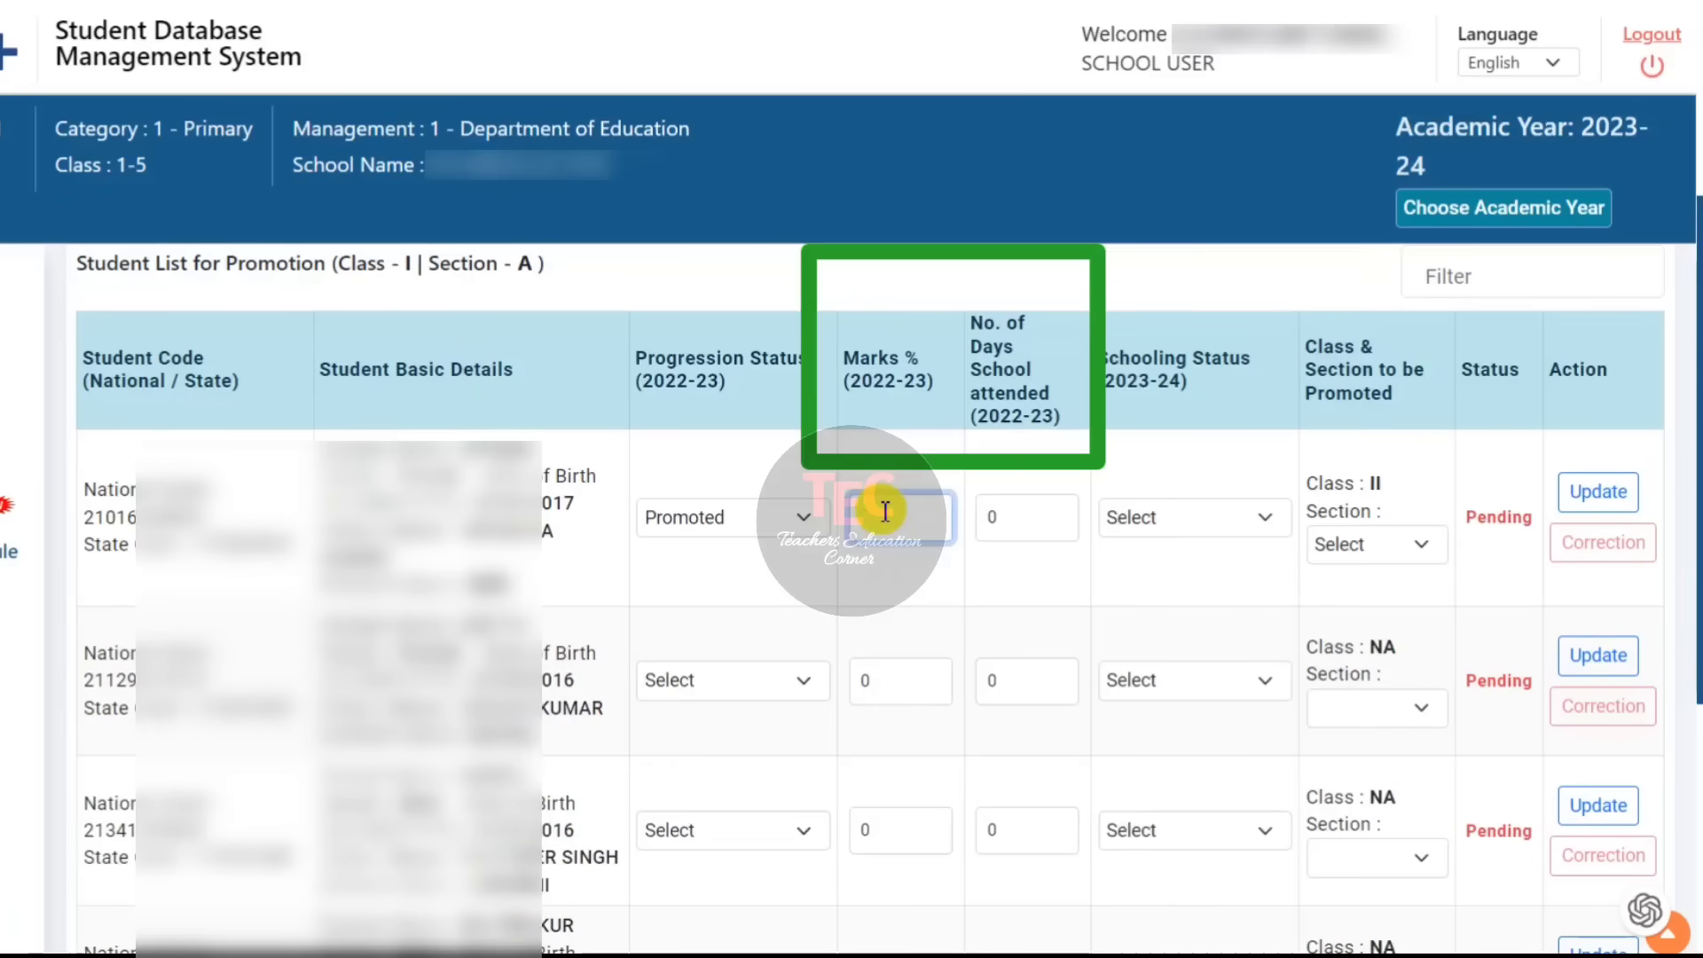
pyautogui.write('93')
pyautogui.press('Tab')
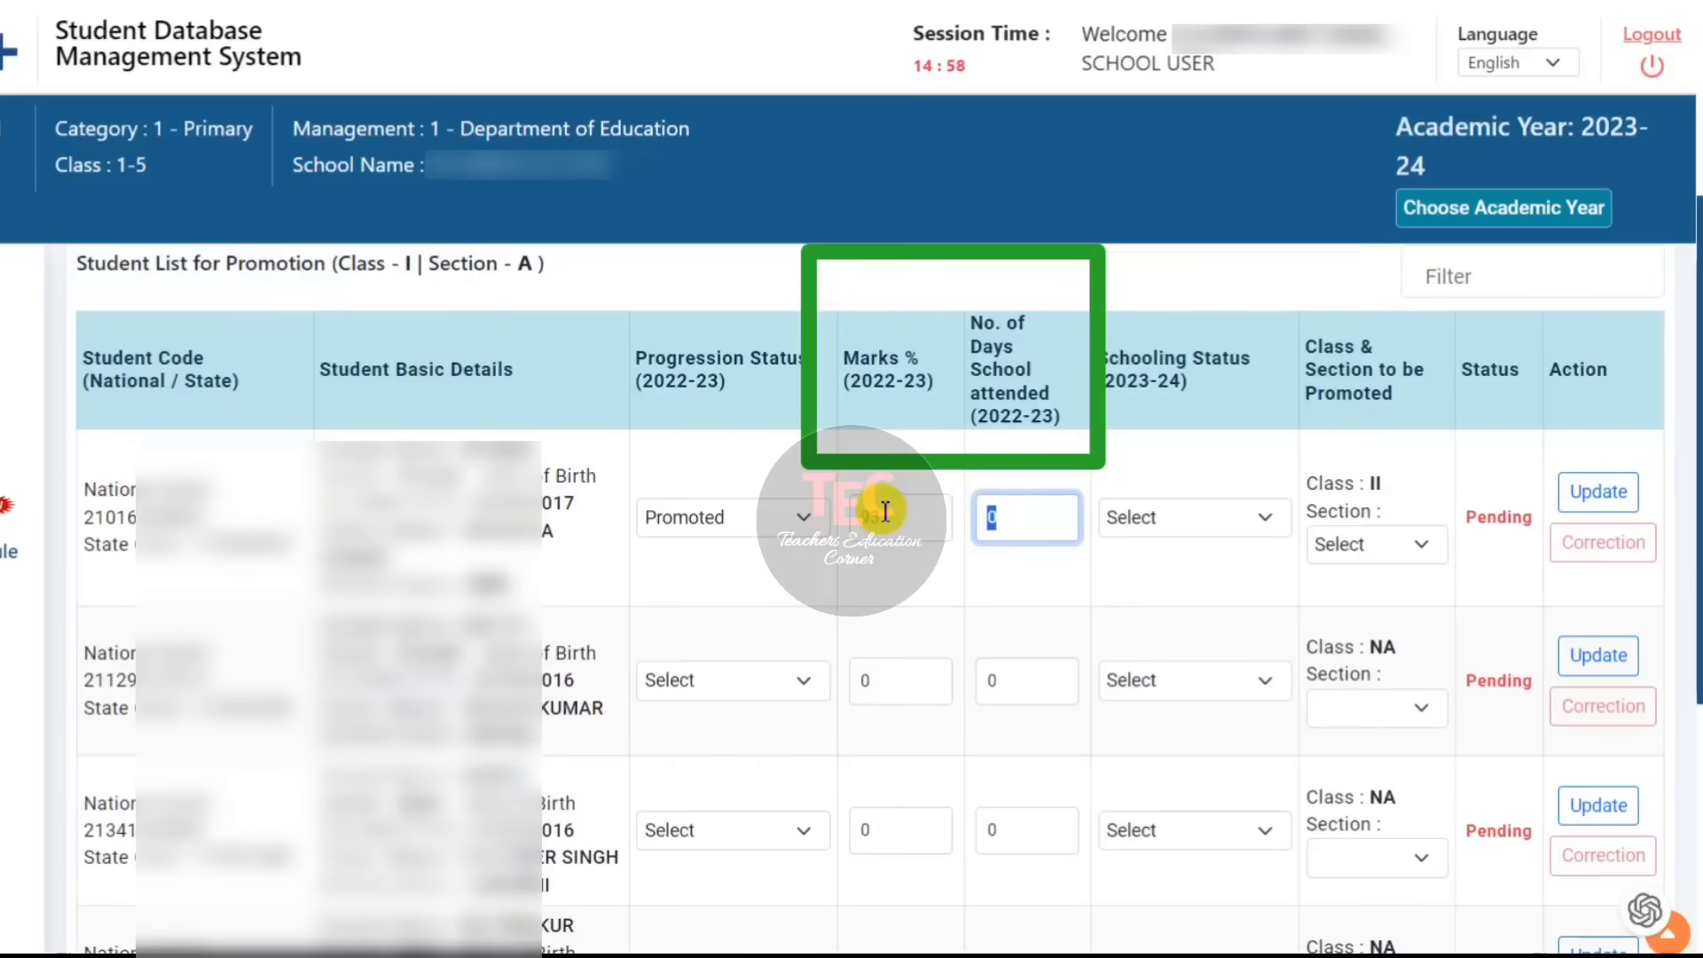
pyautogui.write('184')
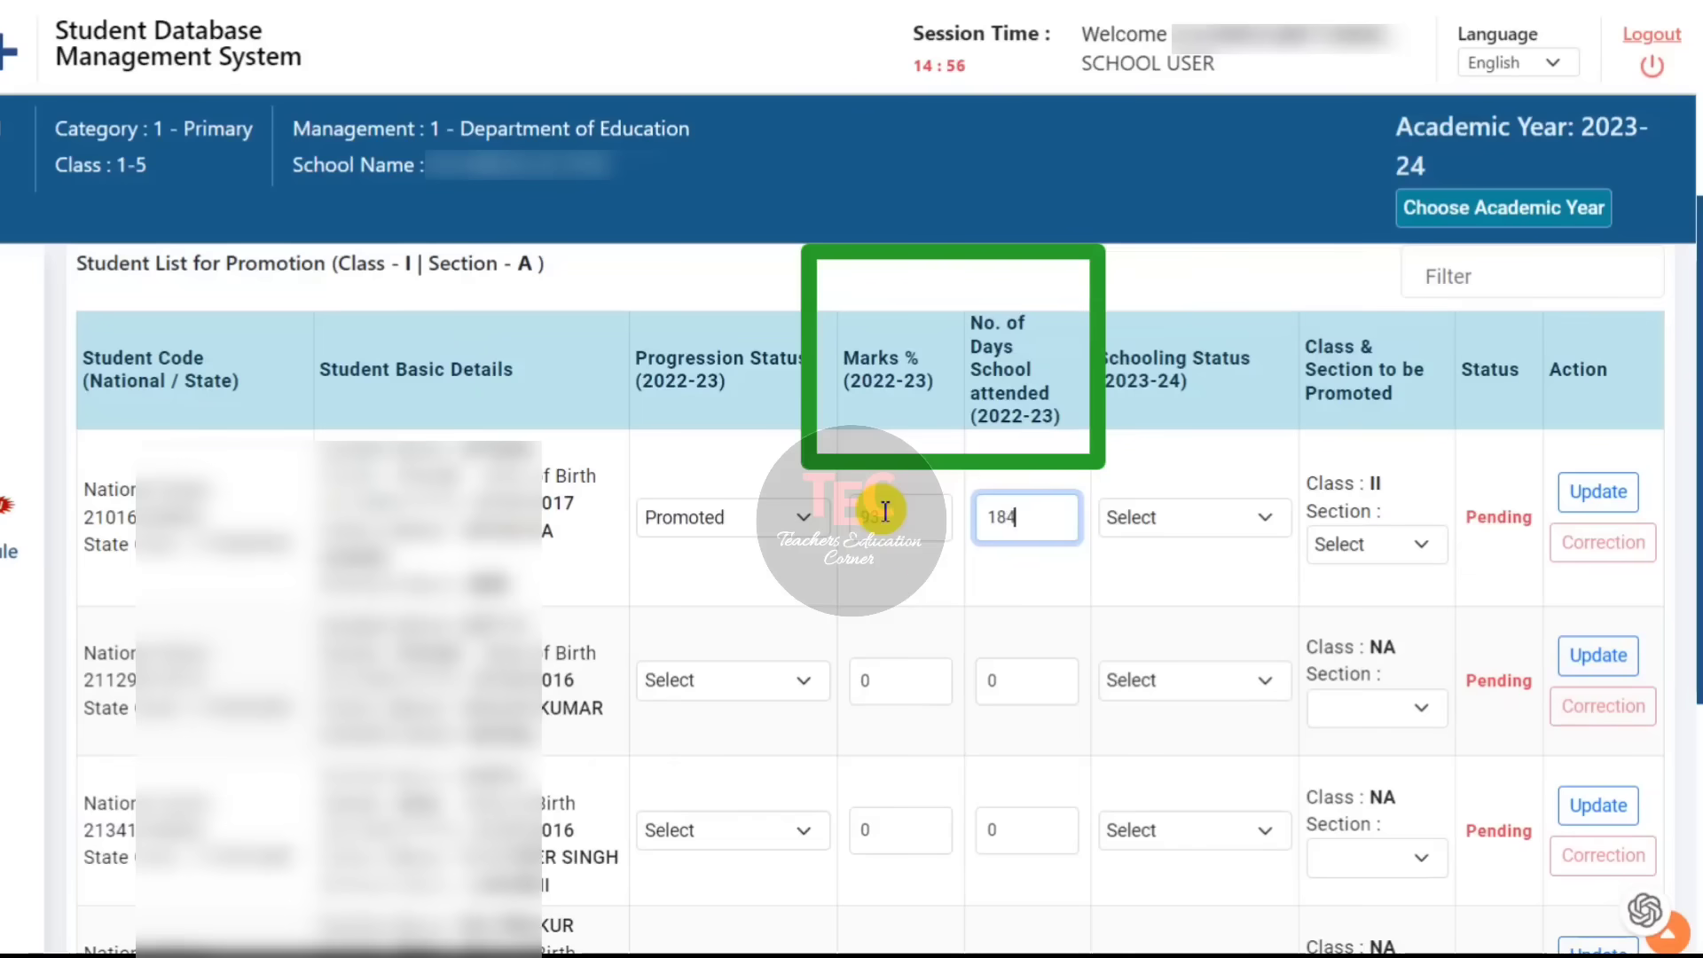
pyautogui.click(1015, 570)
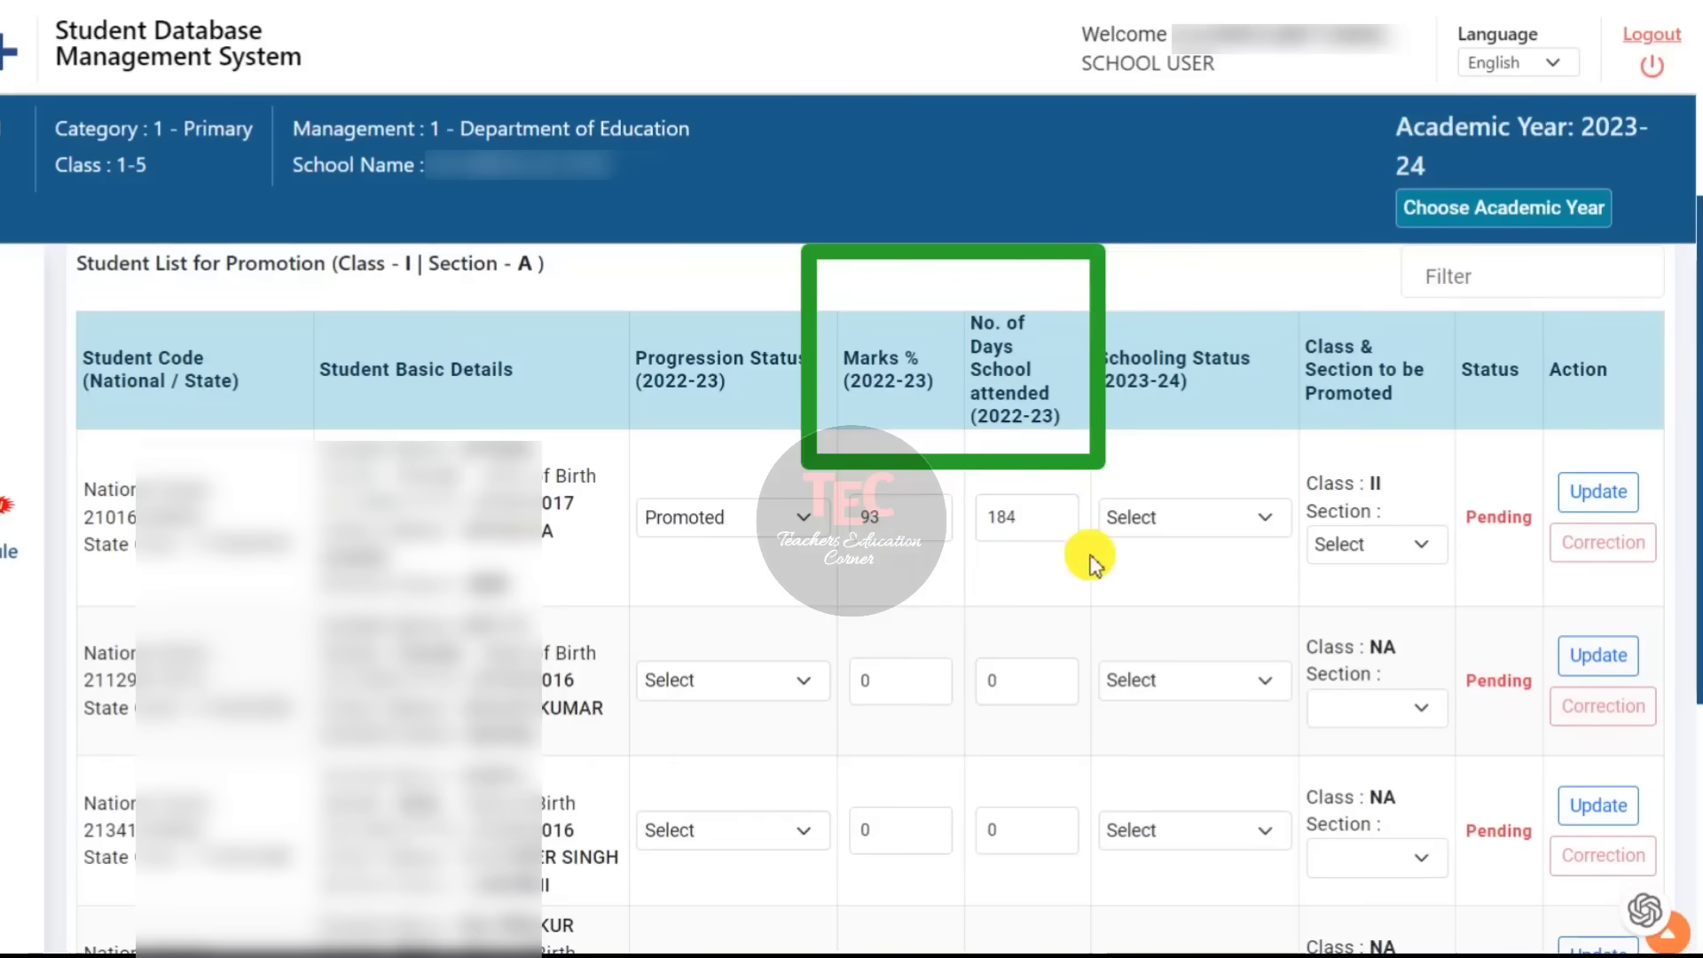
# Step: Set the first student's schooling status to Studying in Same School and the section for class II to A
pyautogui.click(1260, 520)
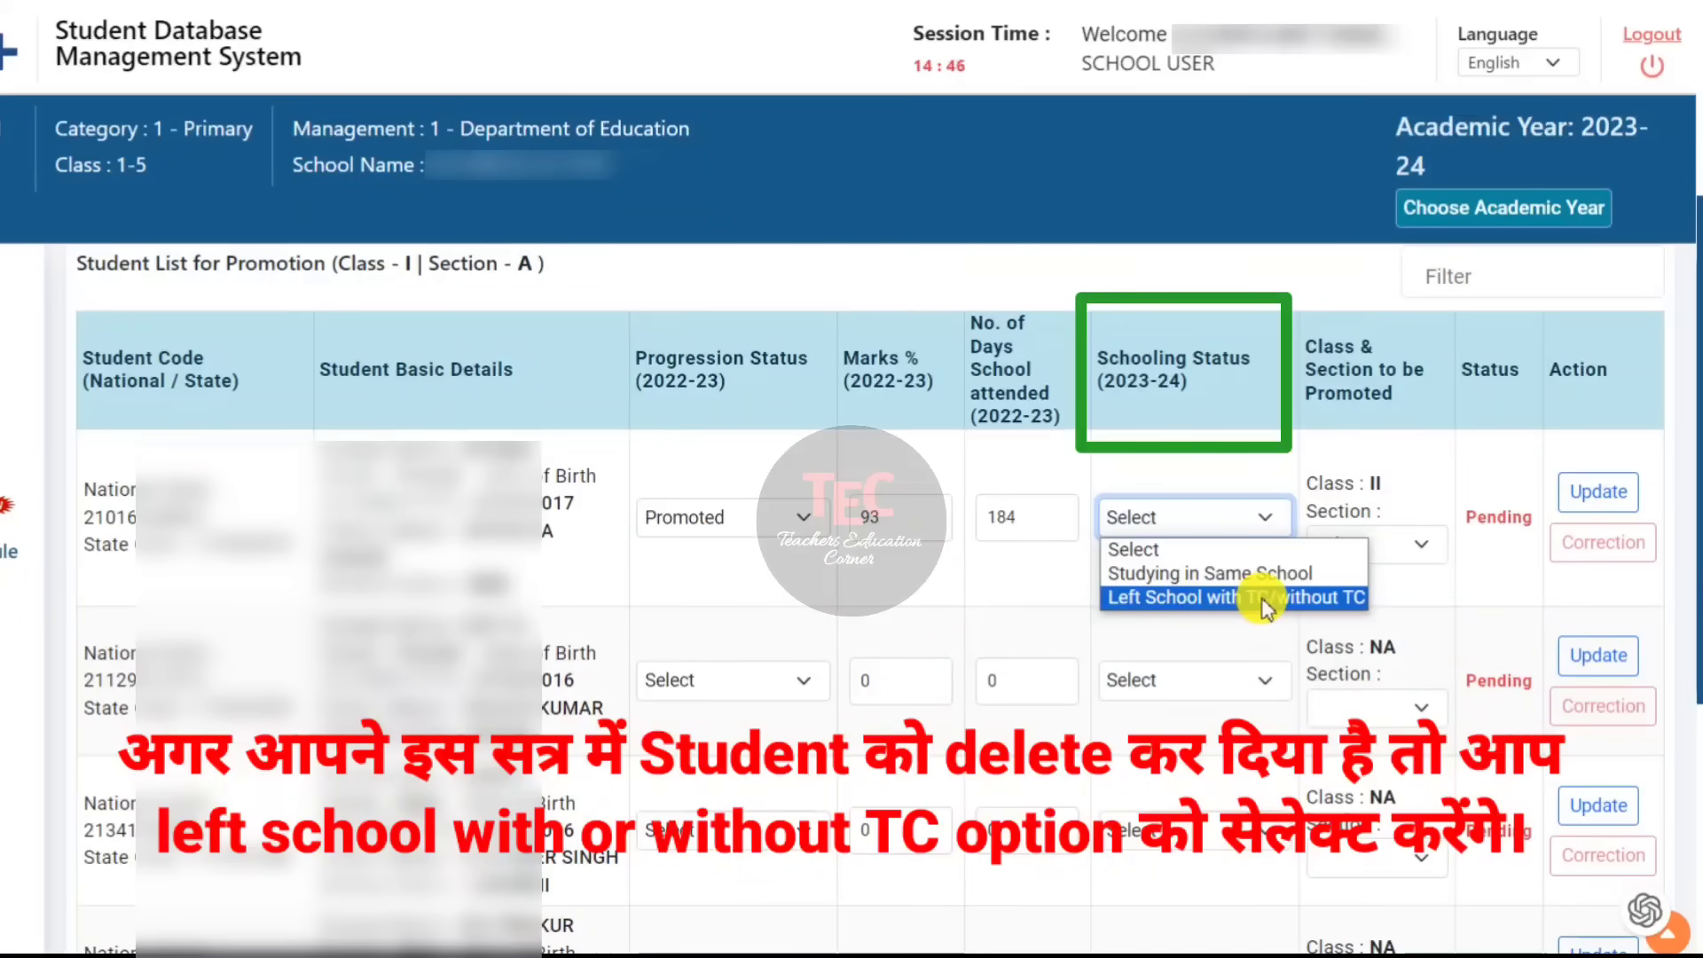
pyautogui.click(1251, 573)
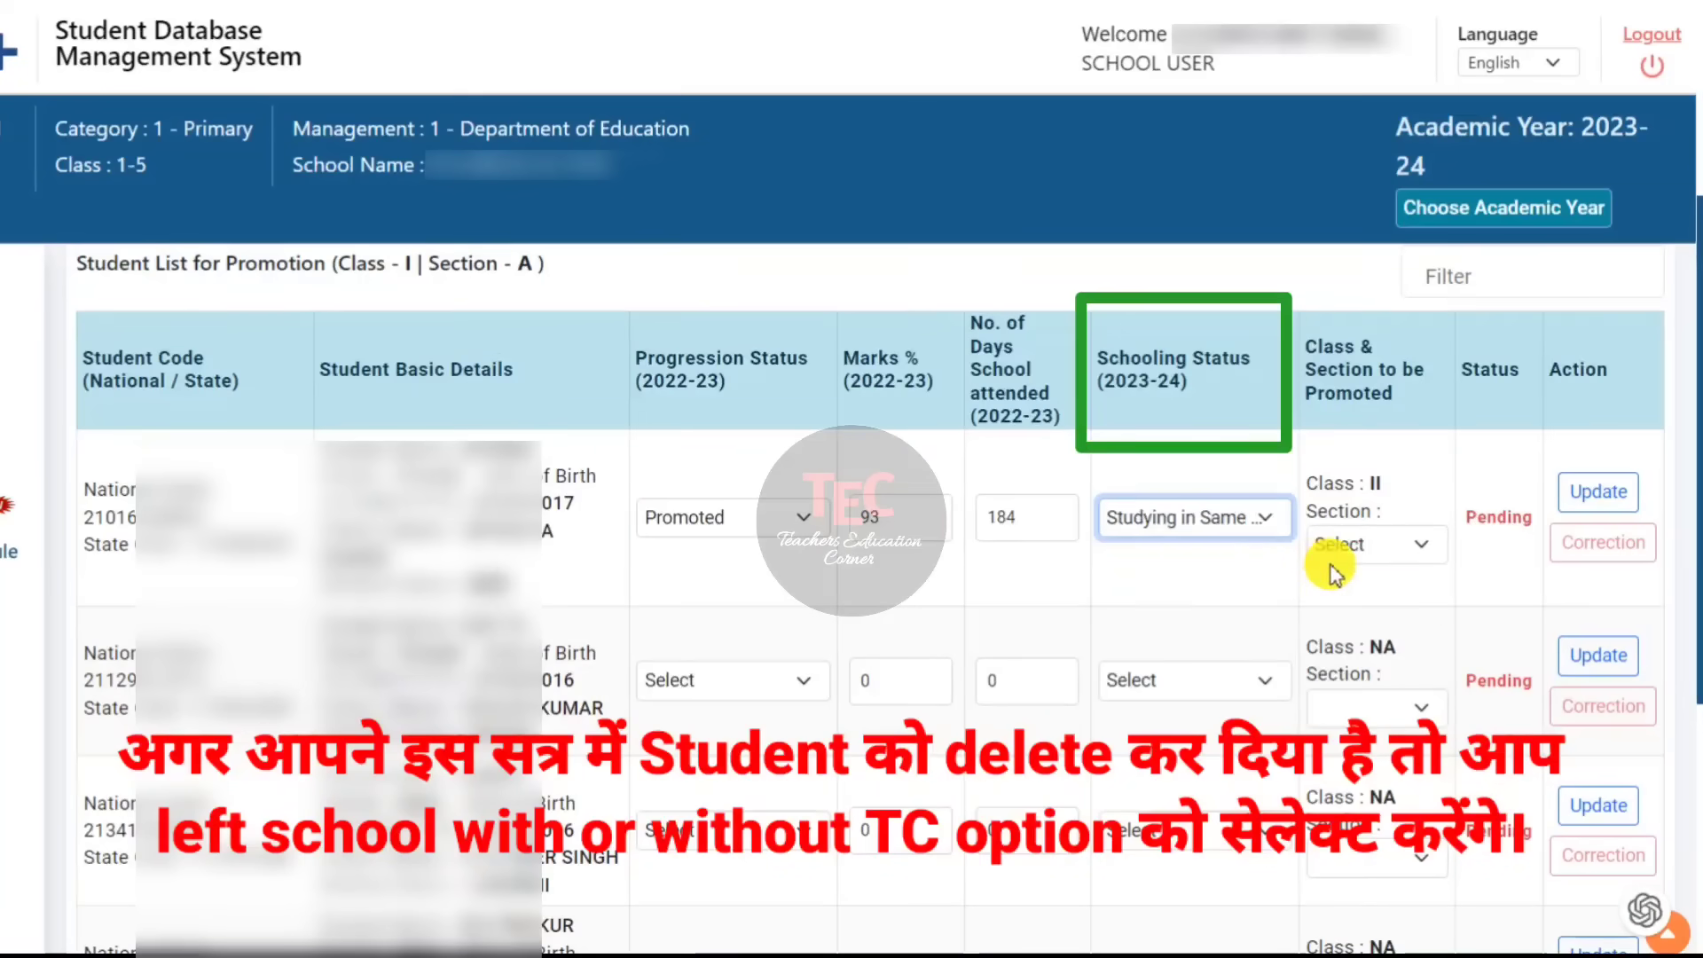
pyautogui.click(1336, 544)
pyautogui.click(1399, 562)
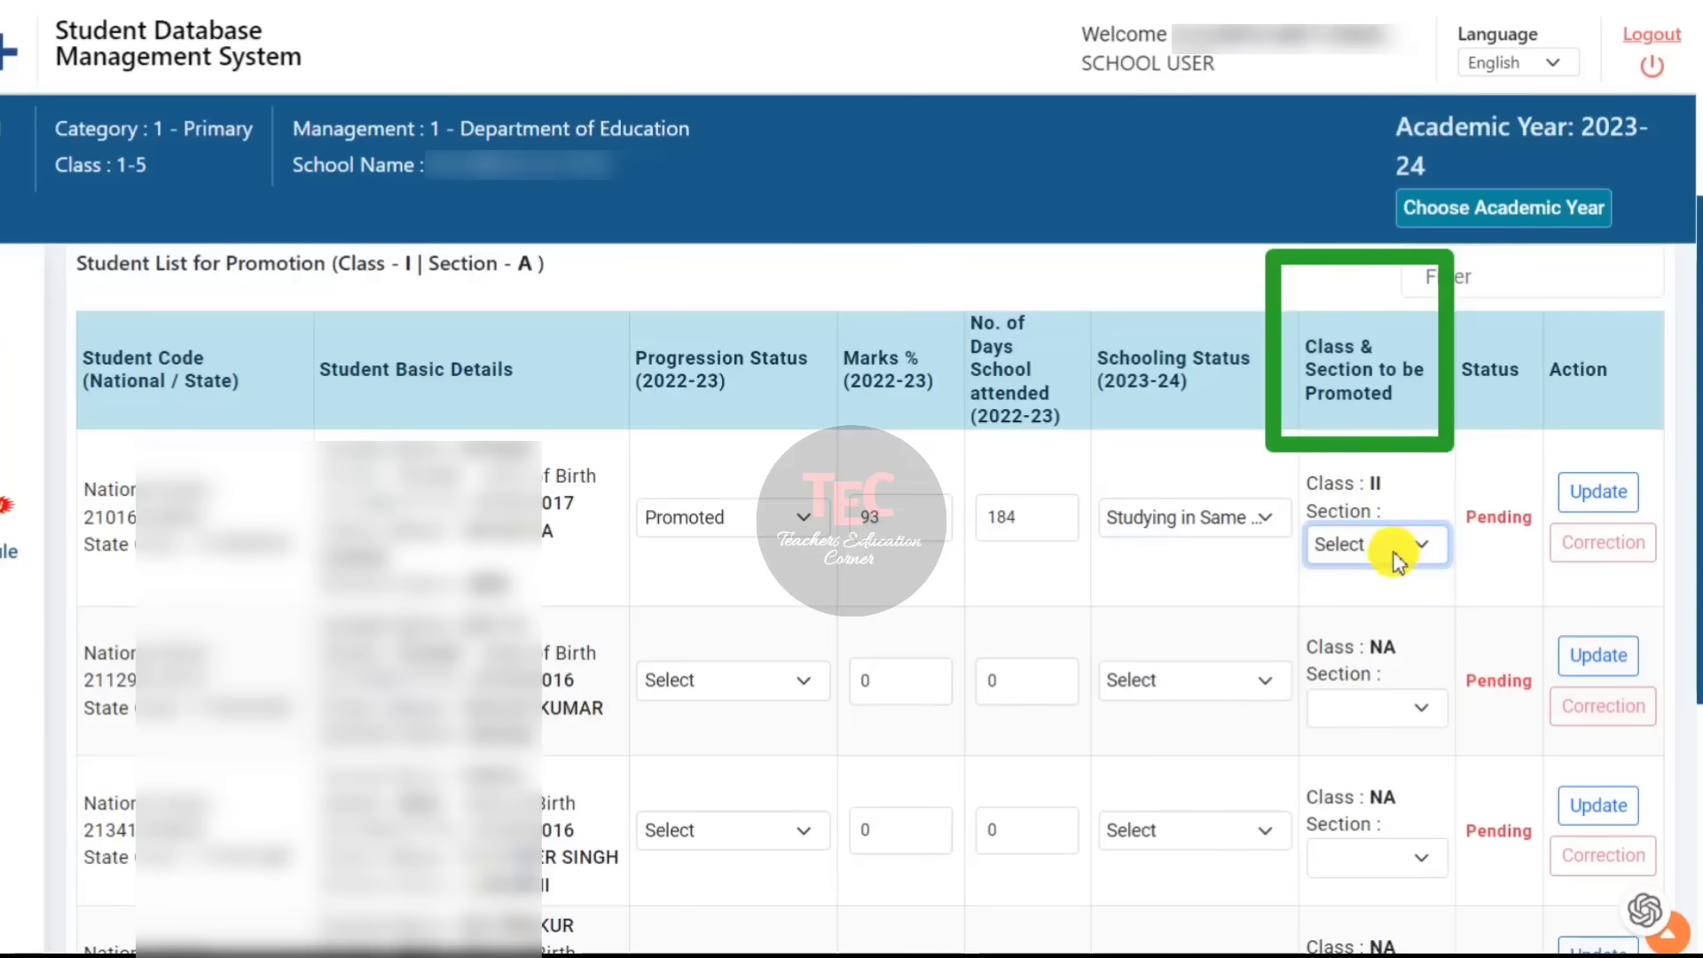
pyautogui.click(1418, 586)
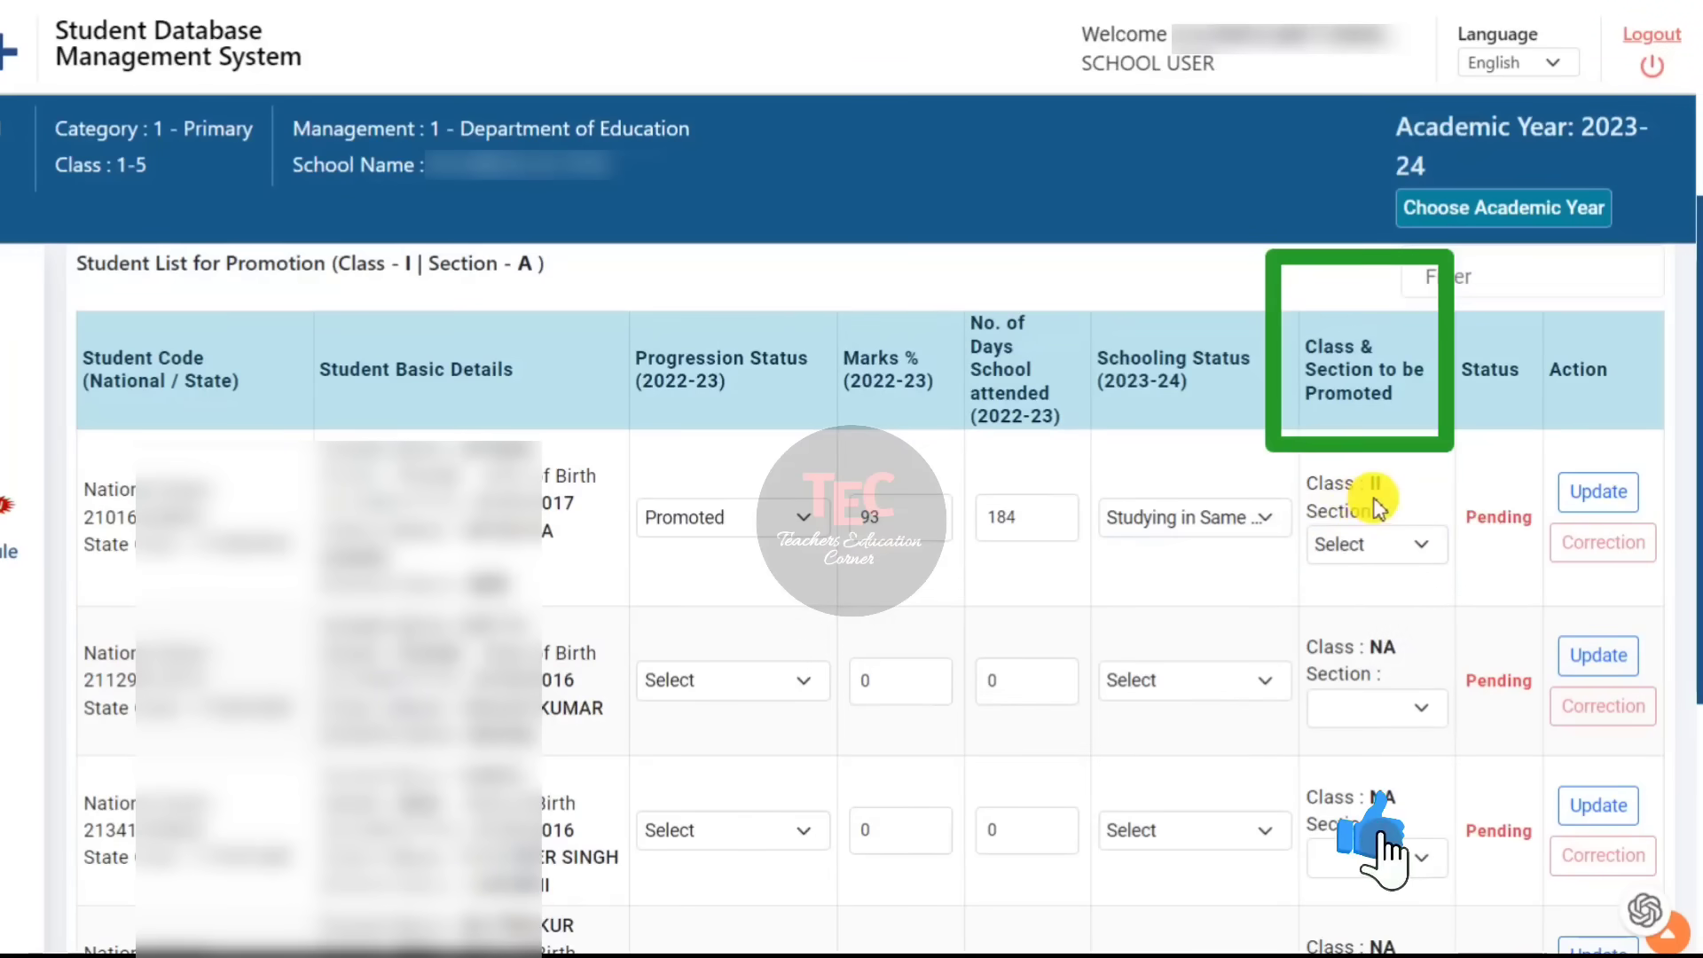
pyautogui.click(1406, 555)
pyautogui.click(1398, 598)
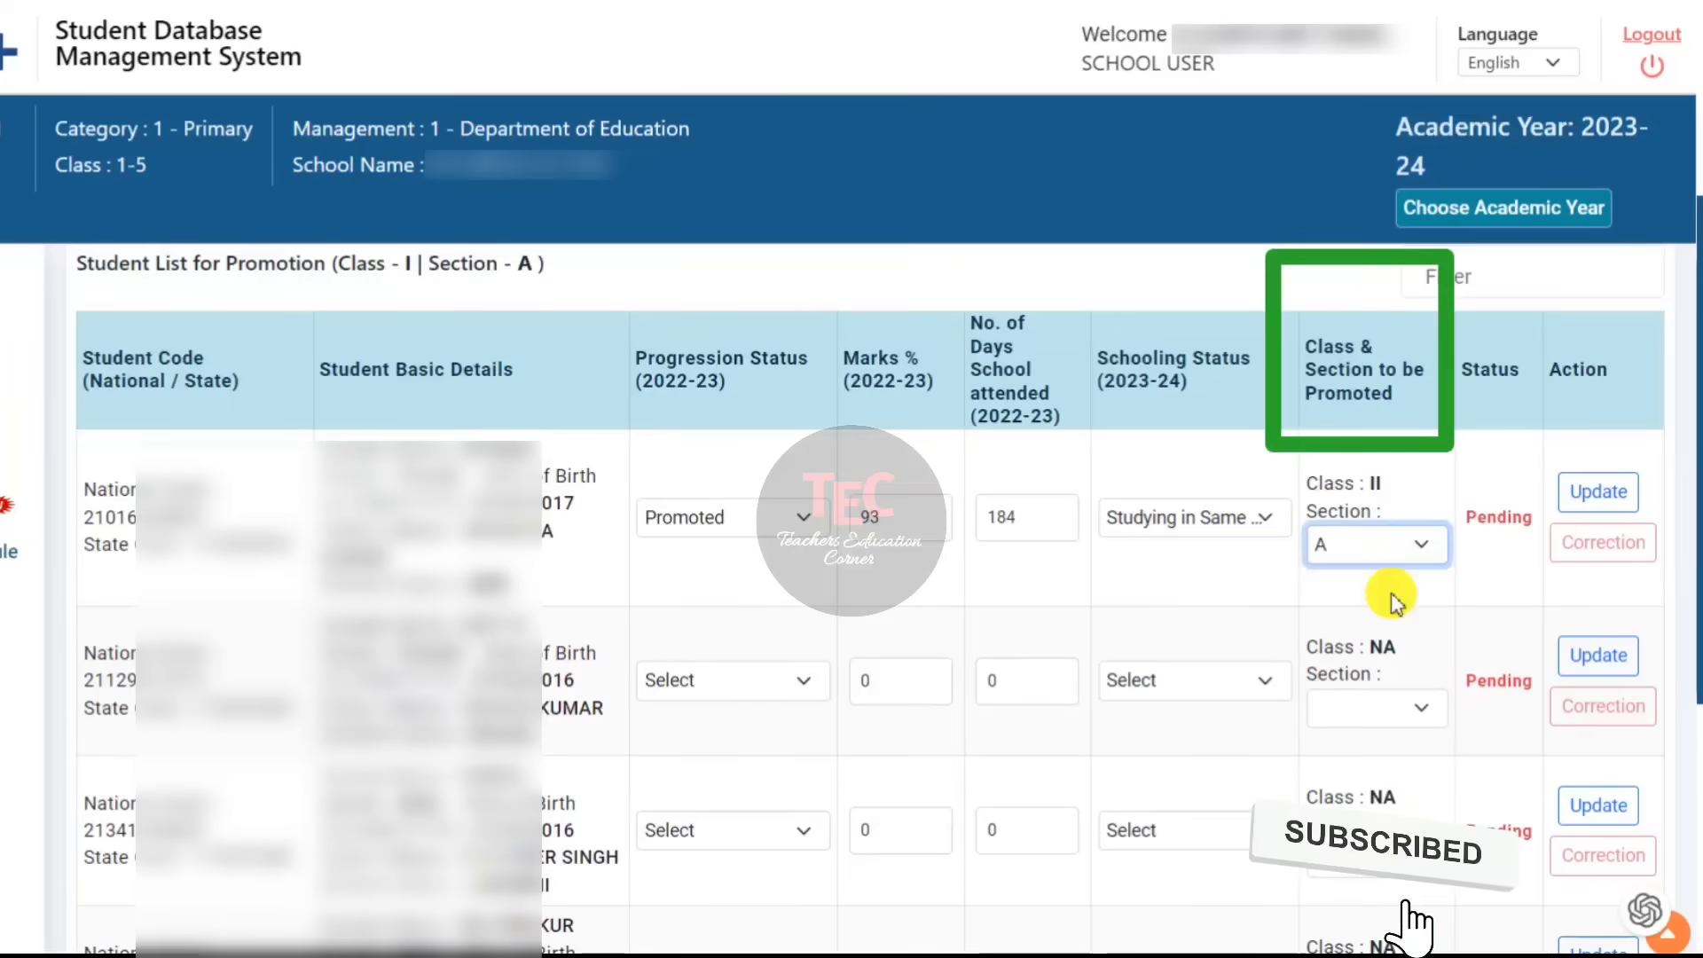
pyautogui.click(1382, 580)
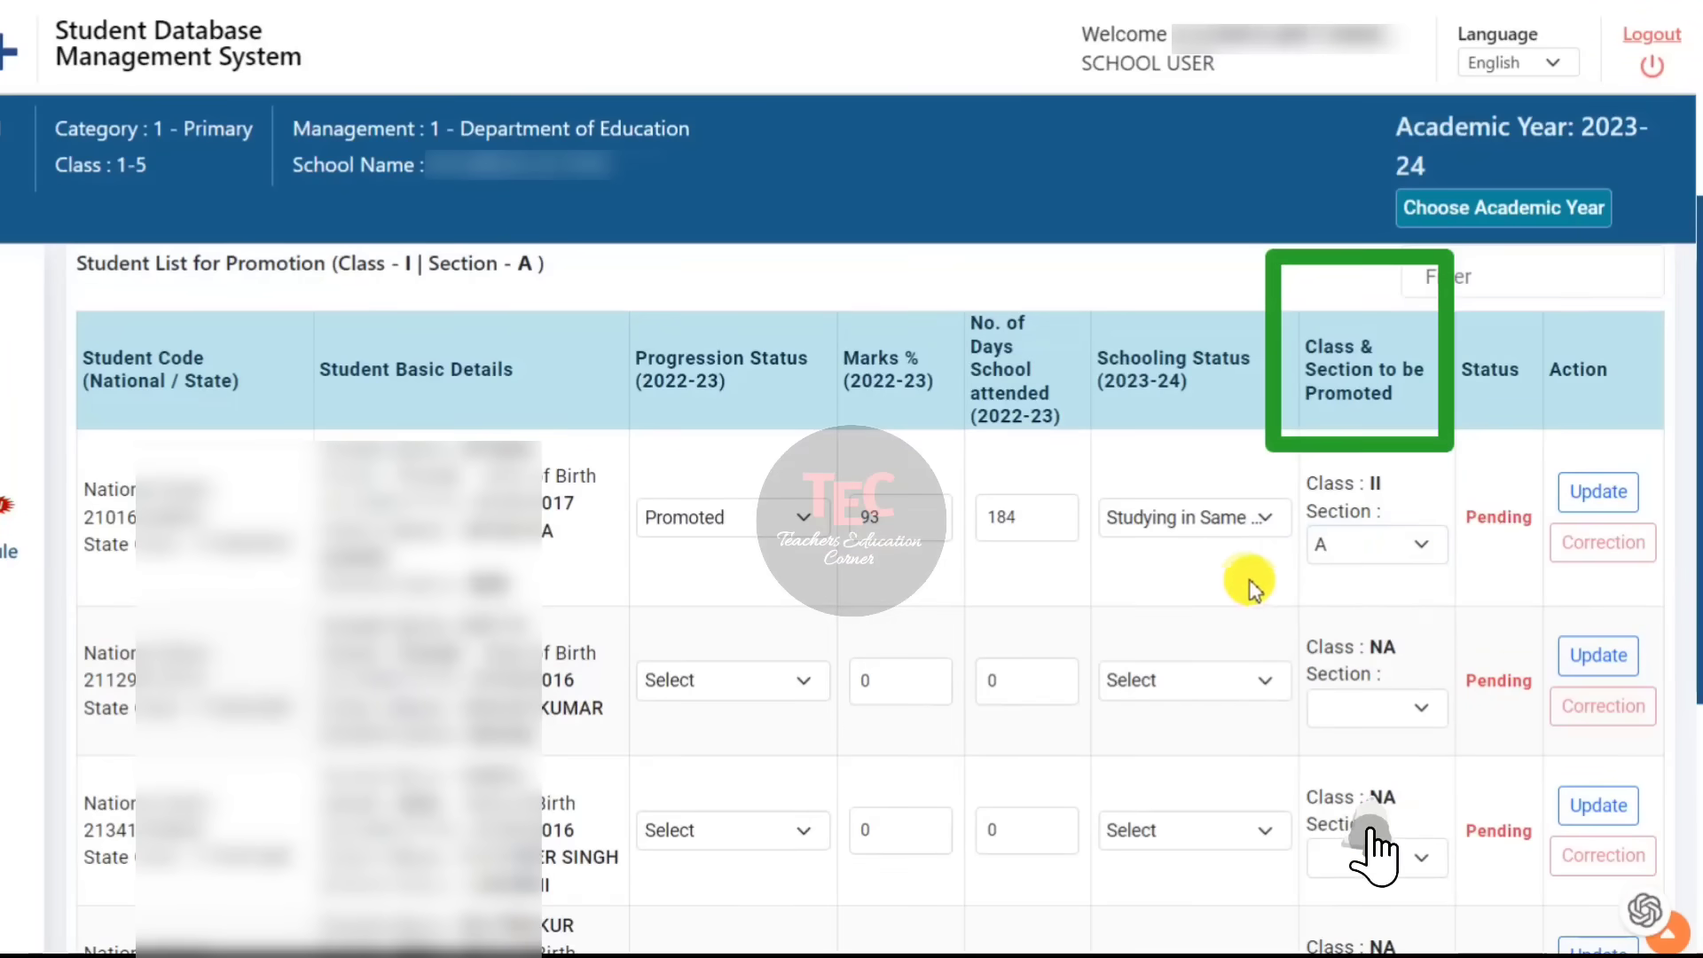
# Step: Switch the first student's schooling status to Left School with TC/without TC and back to Studying in Same School
pyautogui.click(1239, 524)
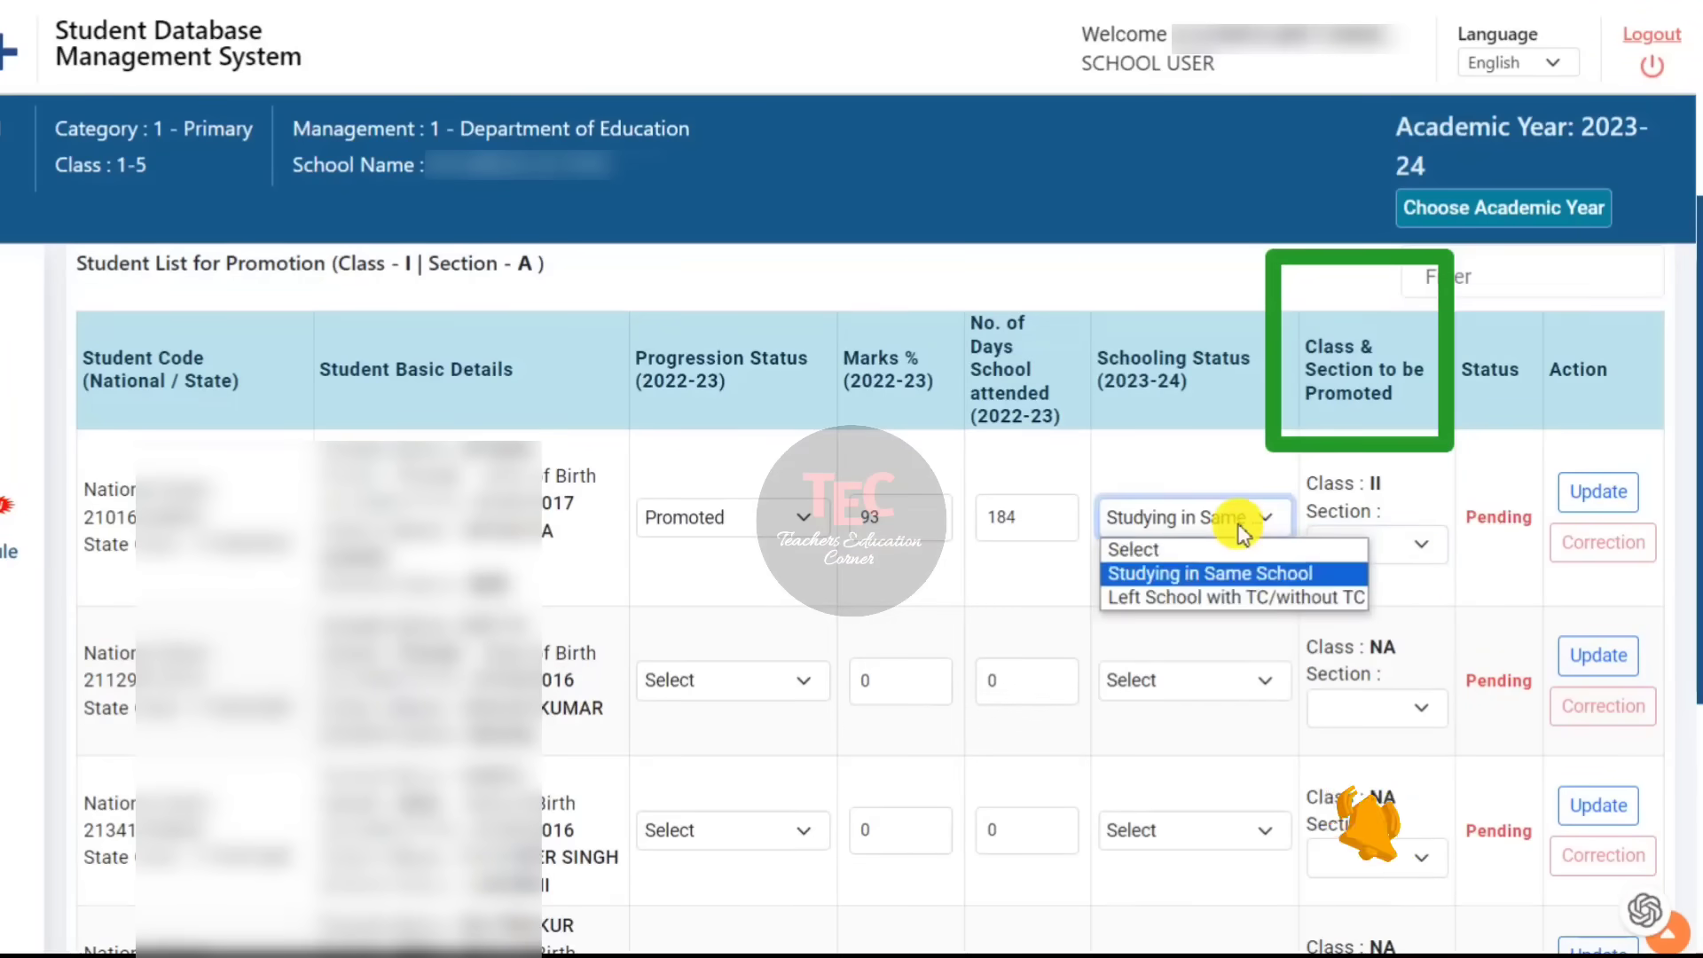
pyautogui.click(1236, 604)
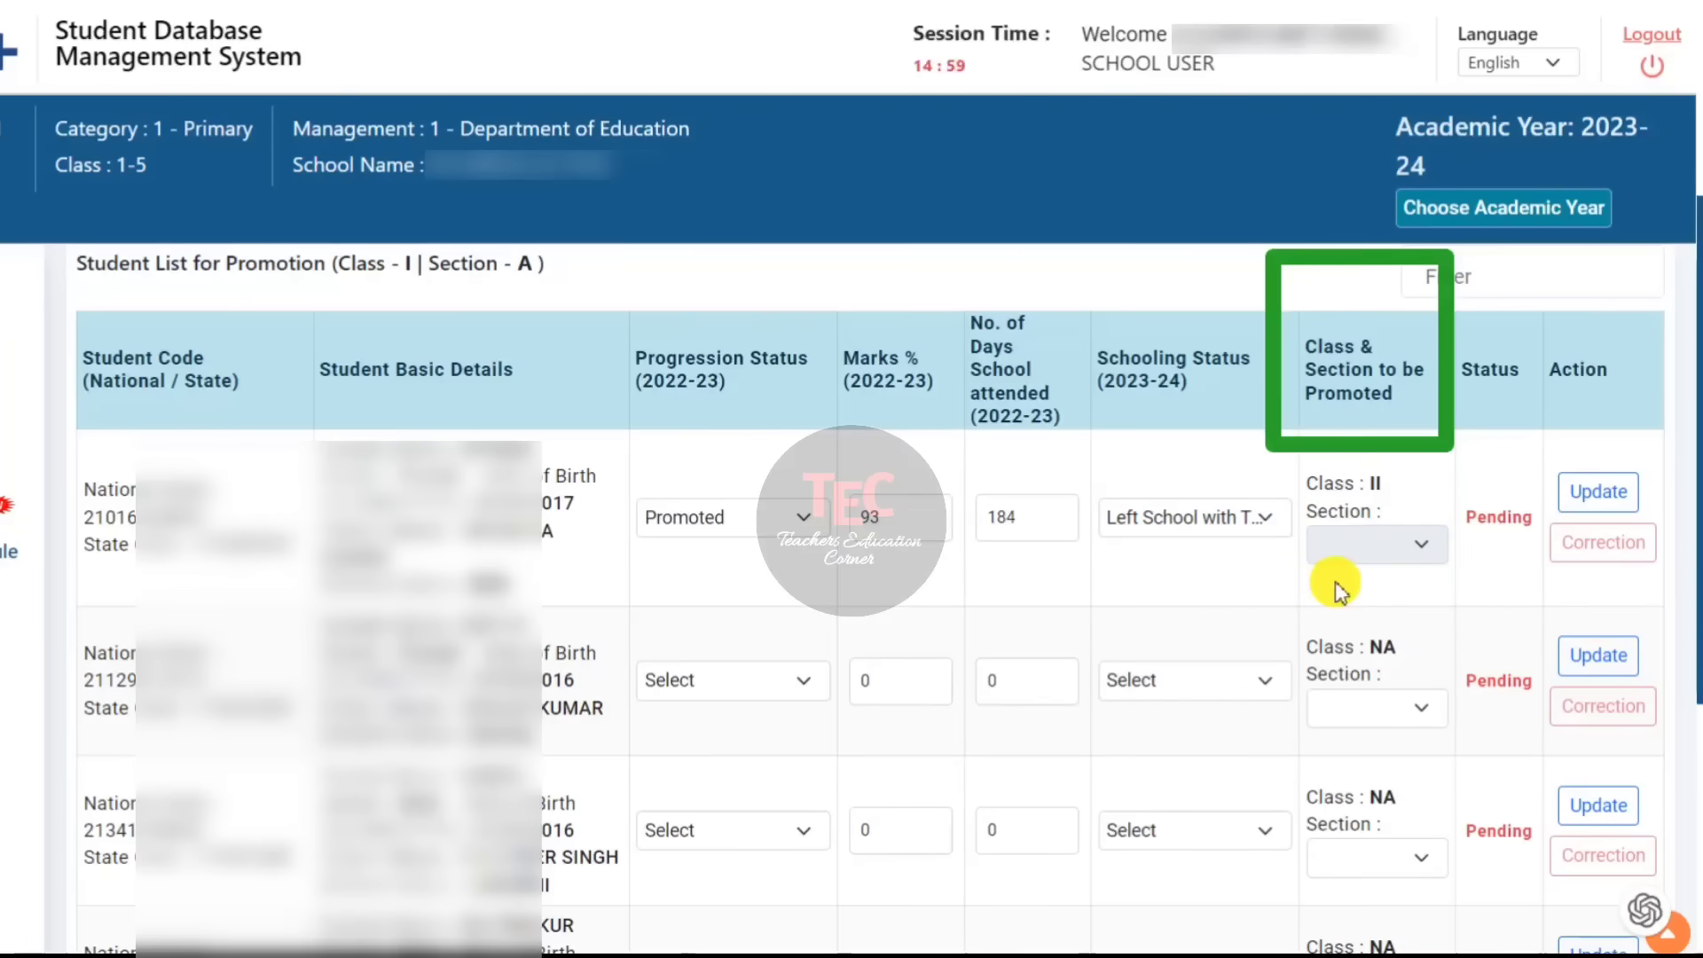
pyautogui.press('Up')
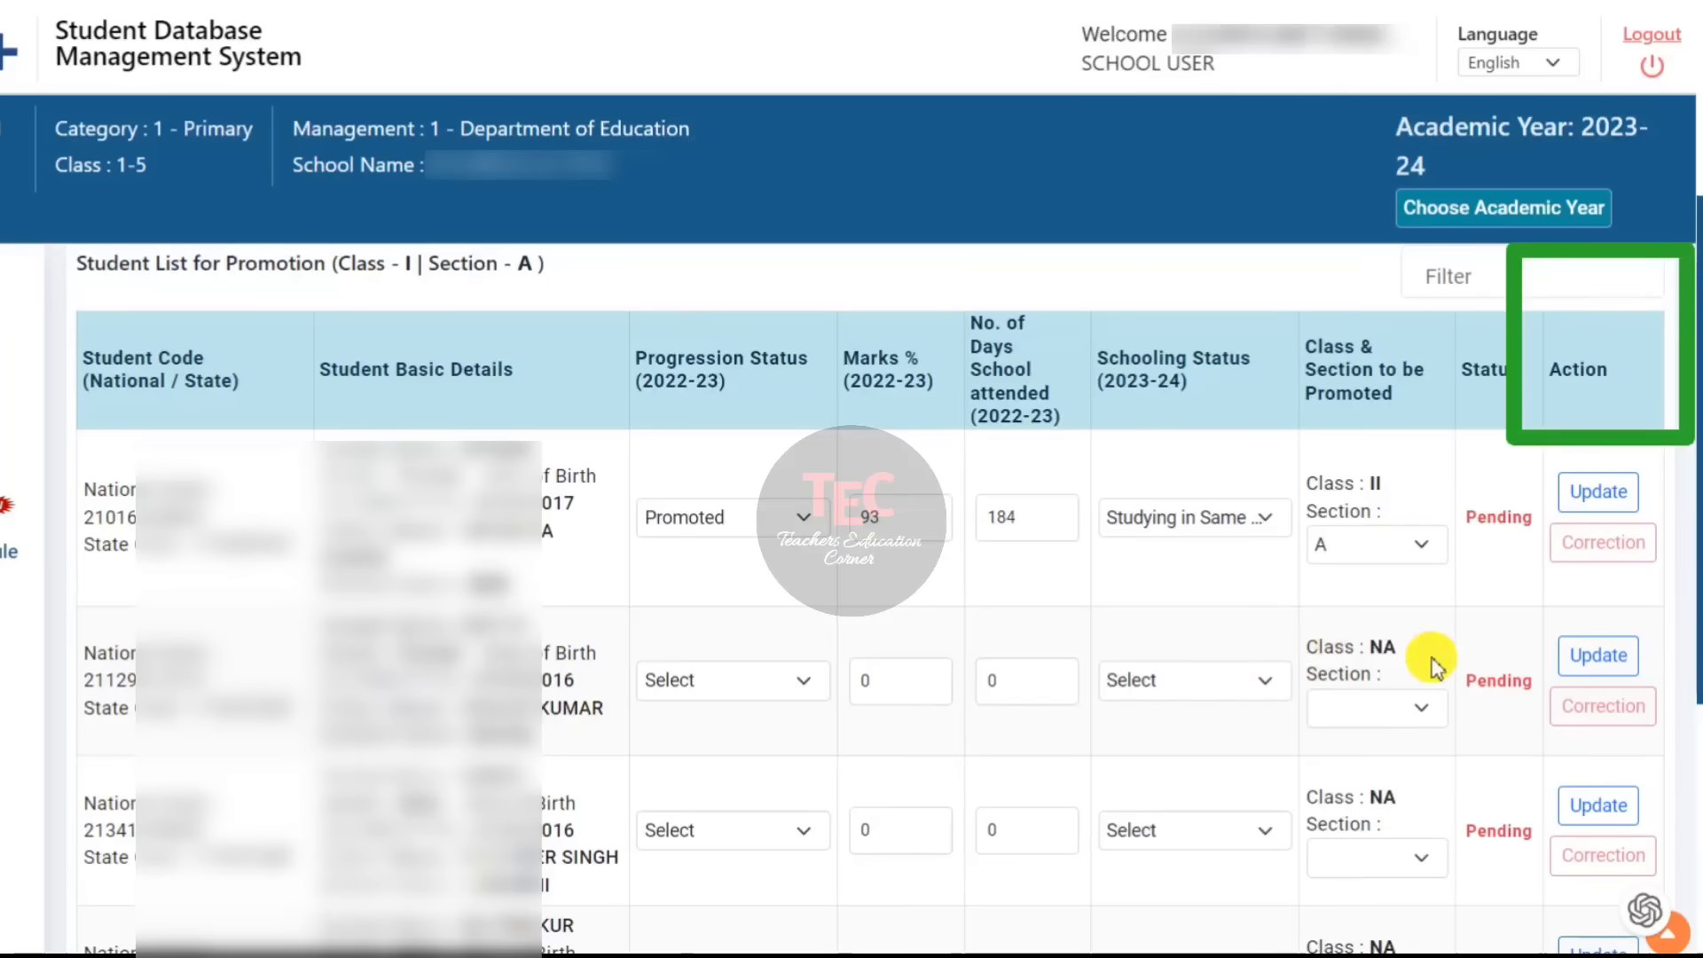
# Step: Update the first student's record with the entered progression details and close the confirmation
pyautogui.click(1602, 502)
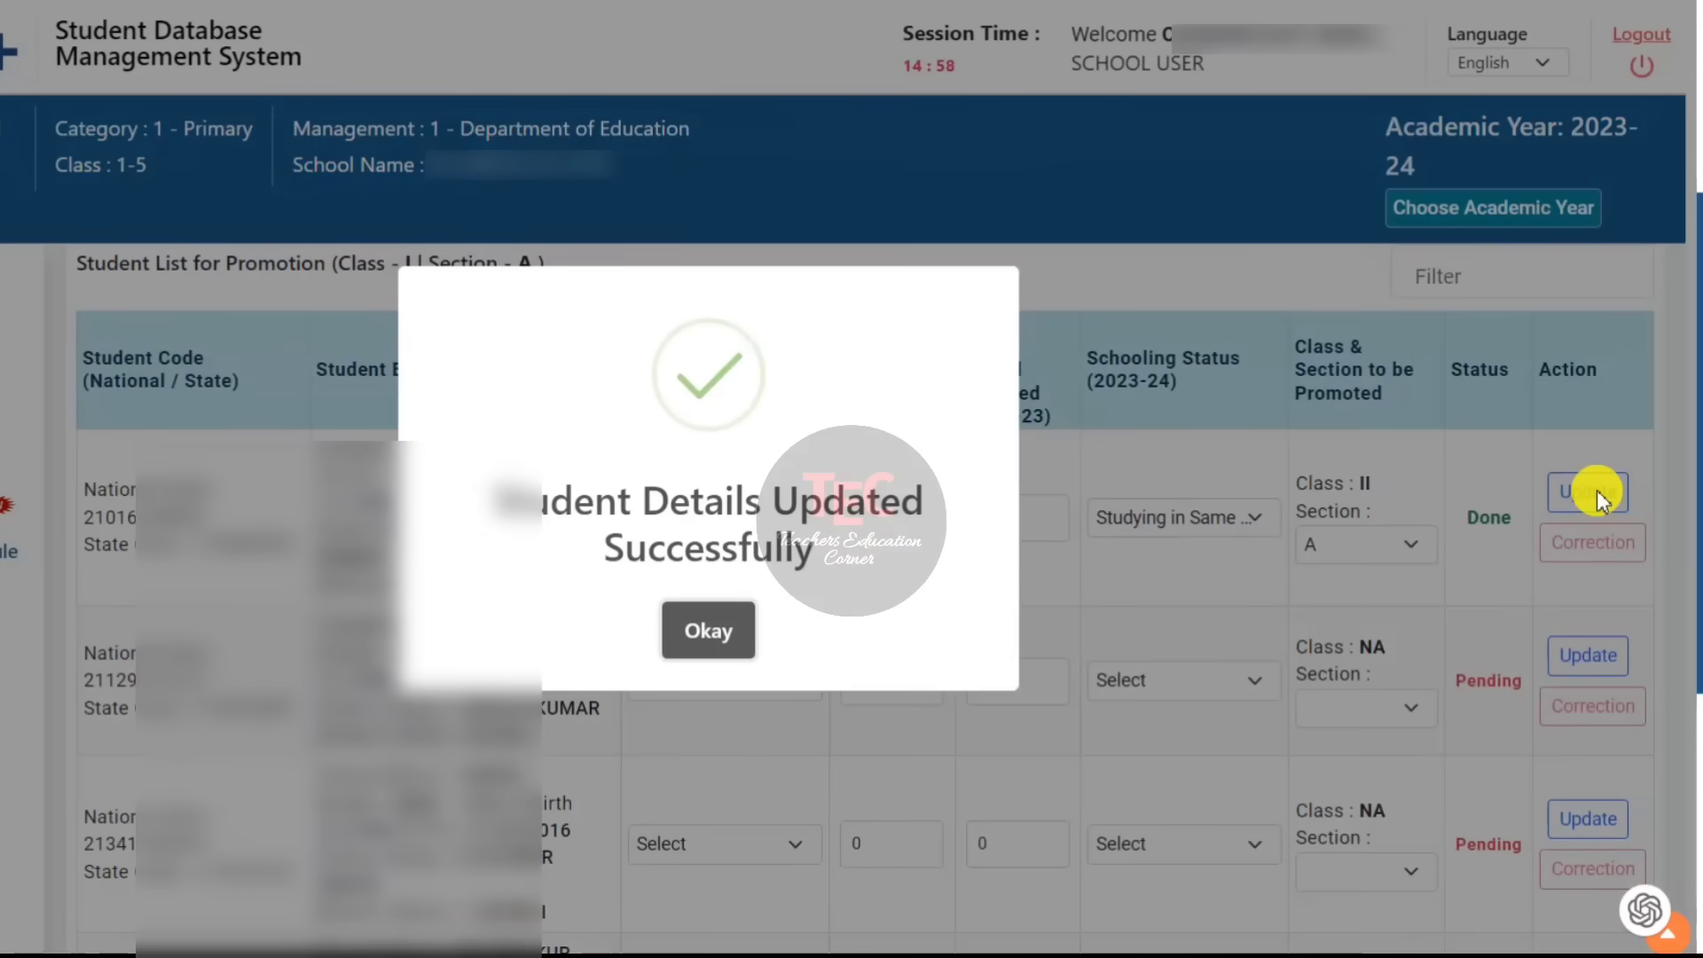
pyautogui.click(715, 650)
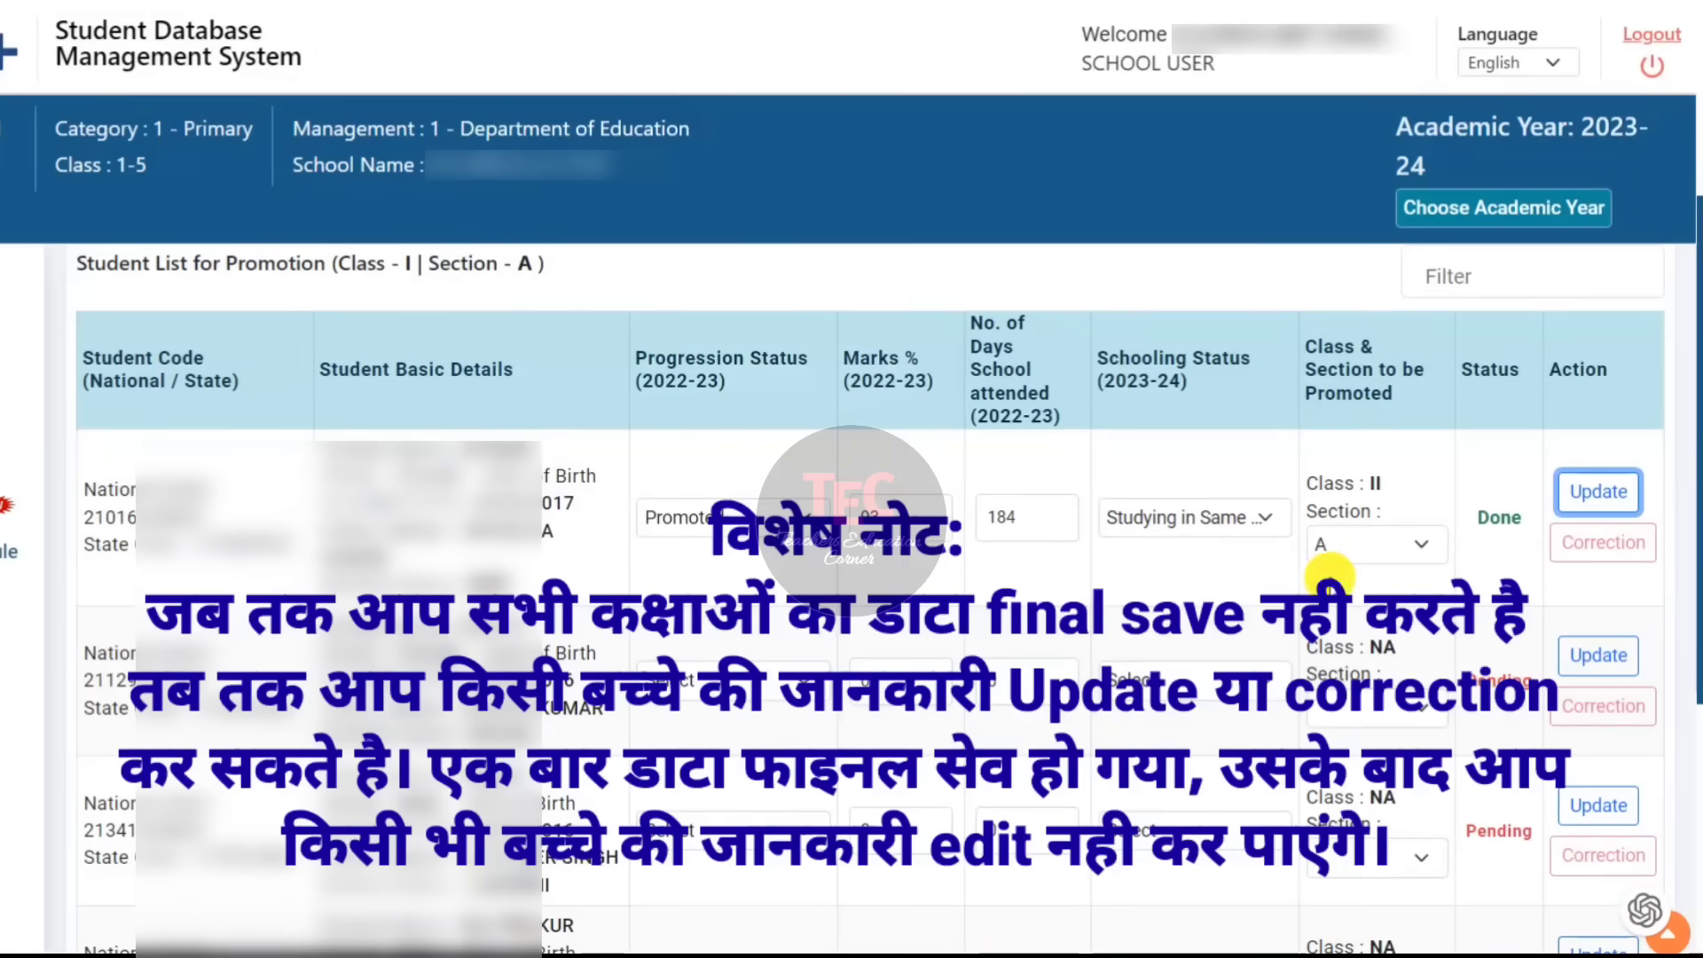
pyautogui.click(1366, 582)
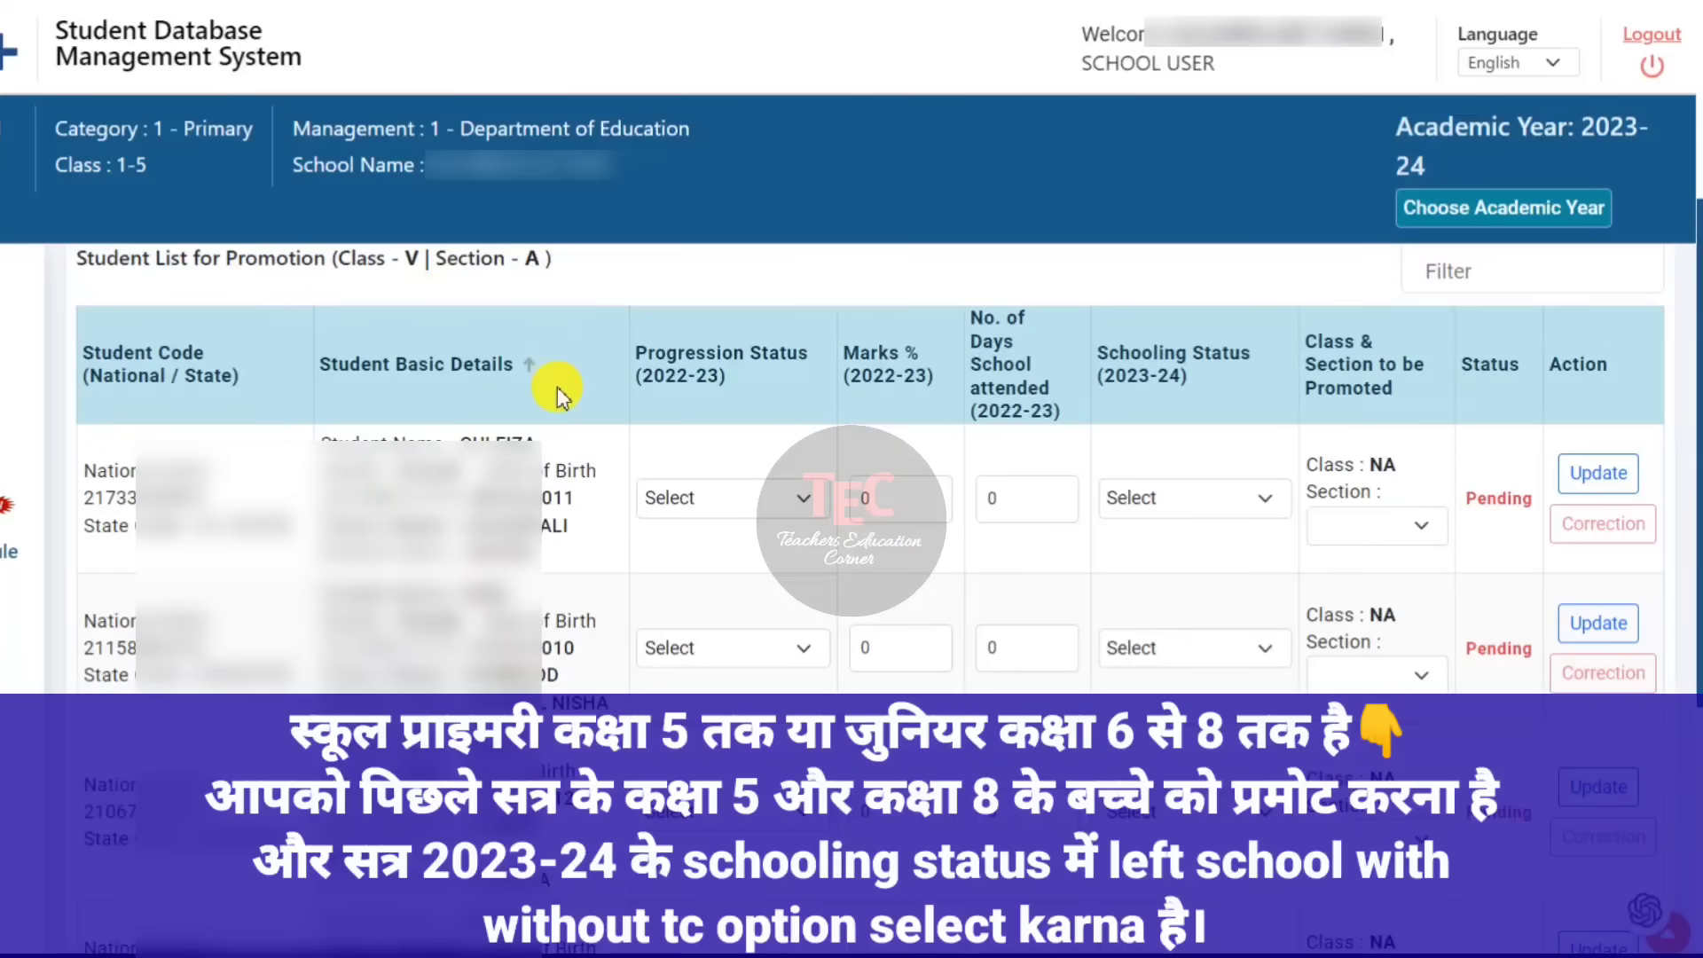
# Step: In the class V, section A list, set the first student's progression to Promoted, marks to 84% and days attended to 165
pyautogui.click(675, 497)
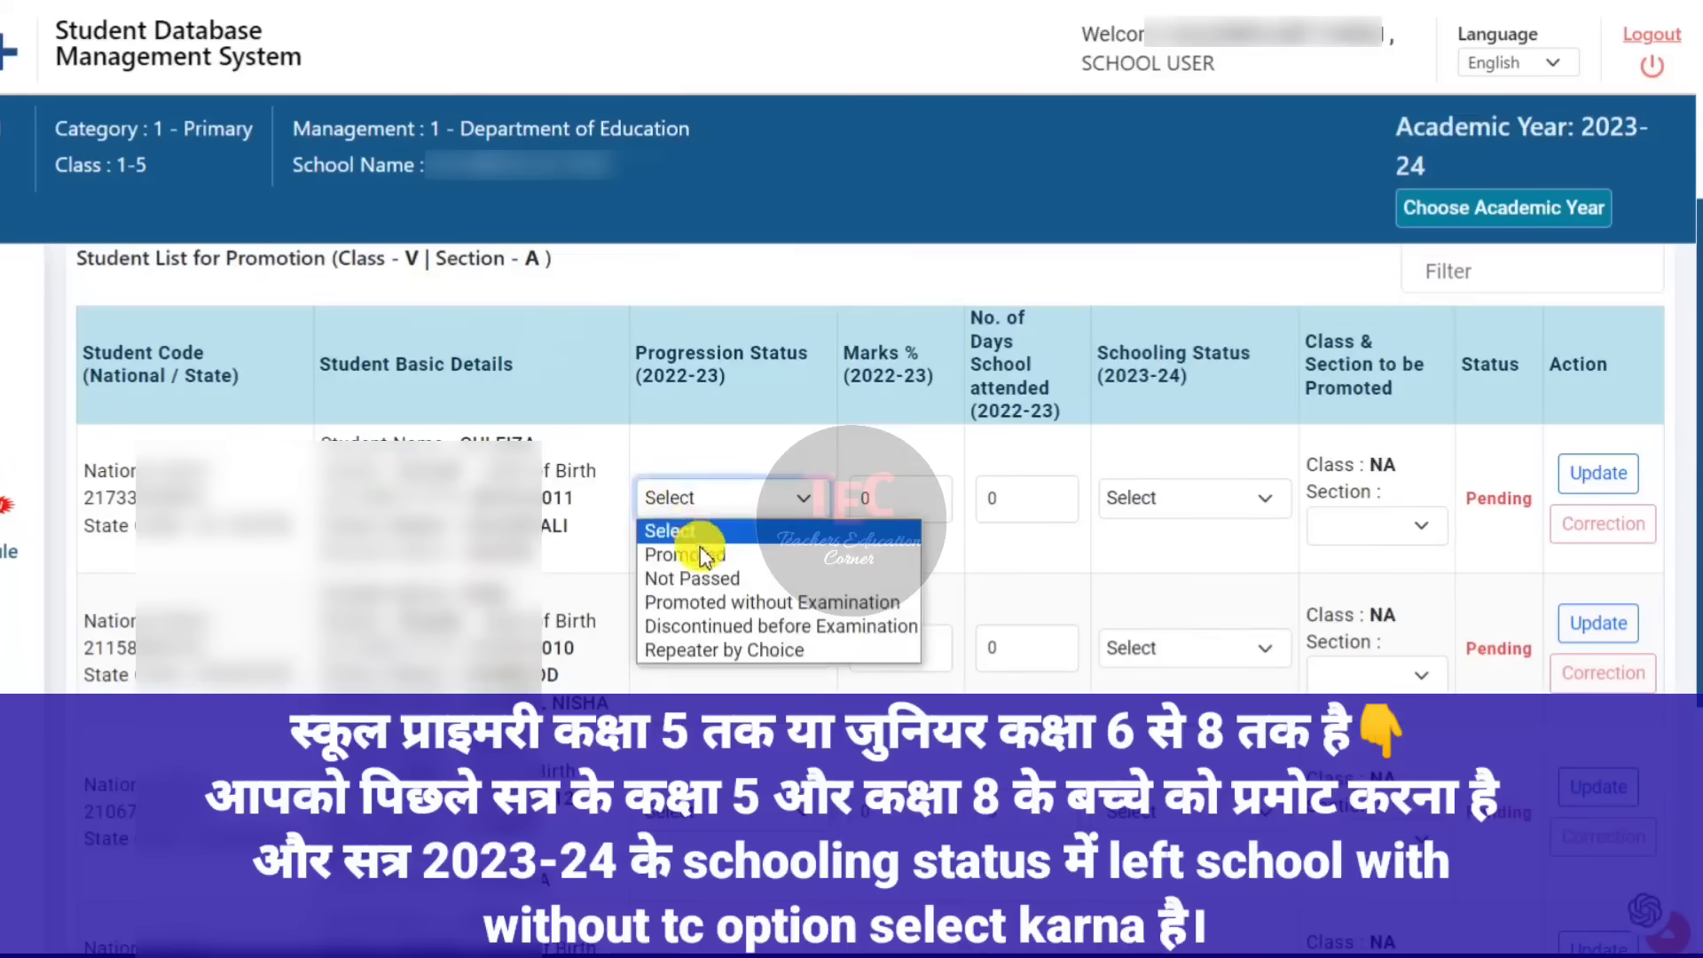
pyautogui.click(675, 555)
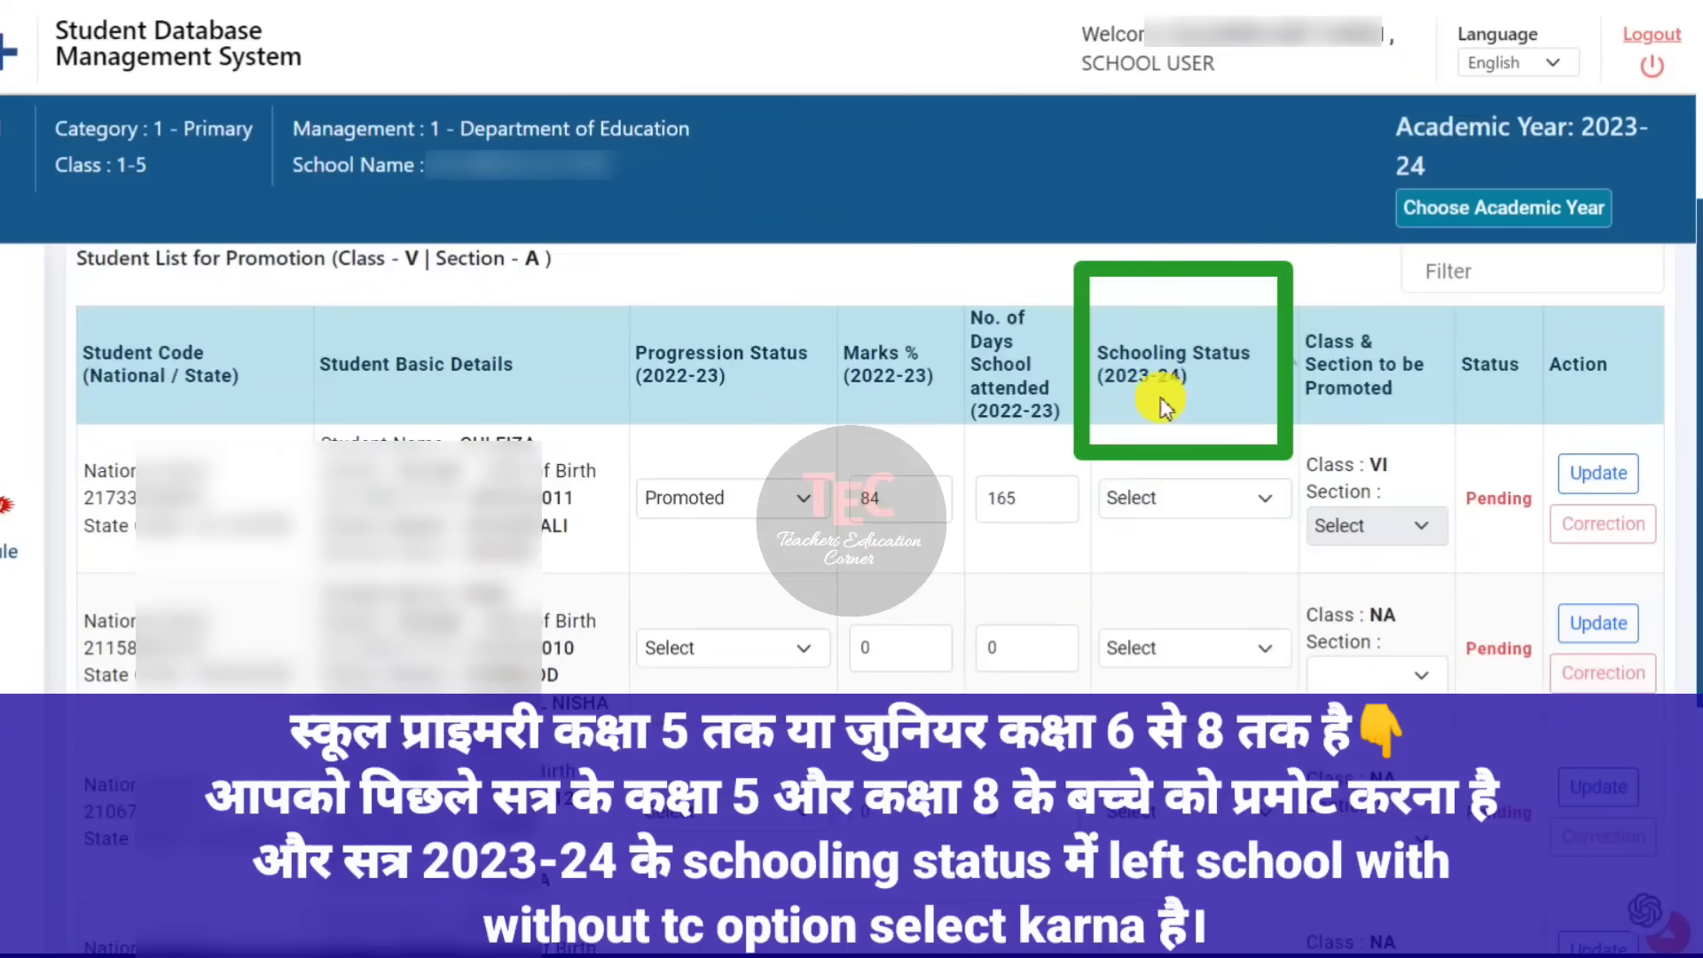
# Step: In the class V, section A list, set the first student's 2023-24 schooling status to Left School with TC/without TC
pyautogui.click(1171, 498)
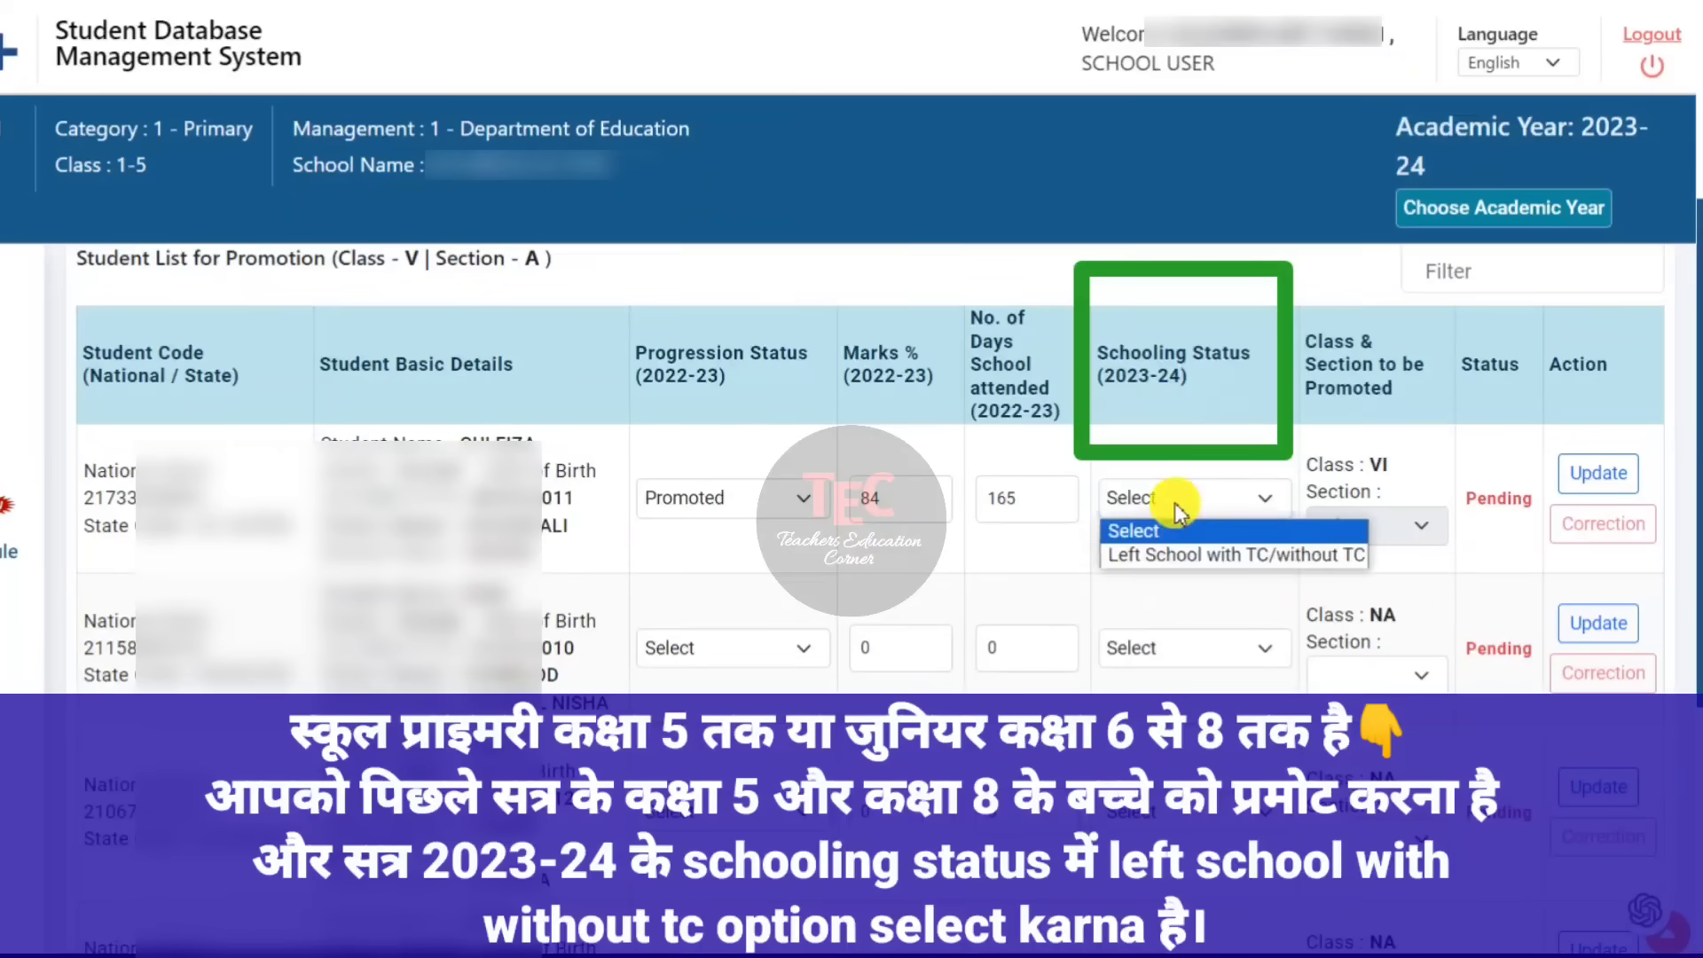
pyautogui.click(1189, 555)
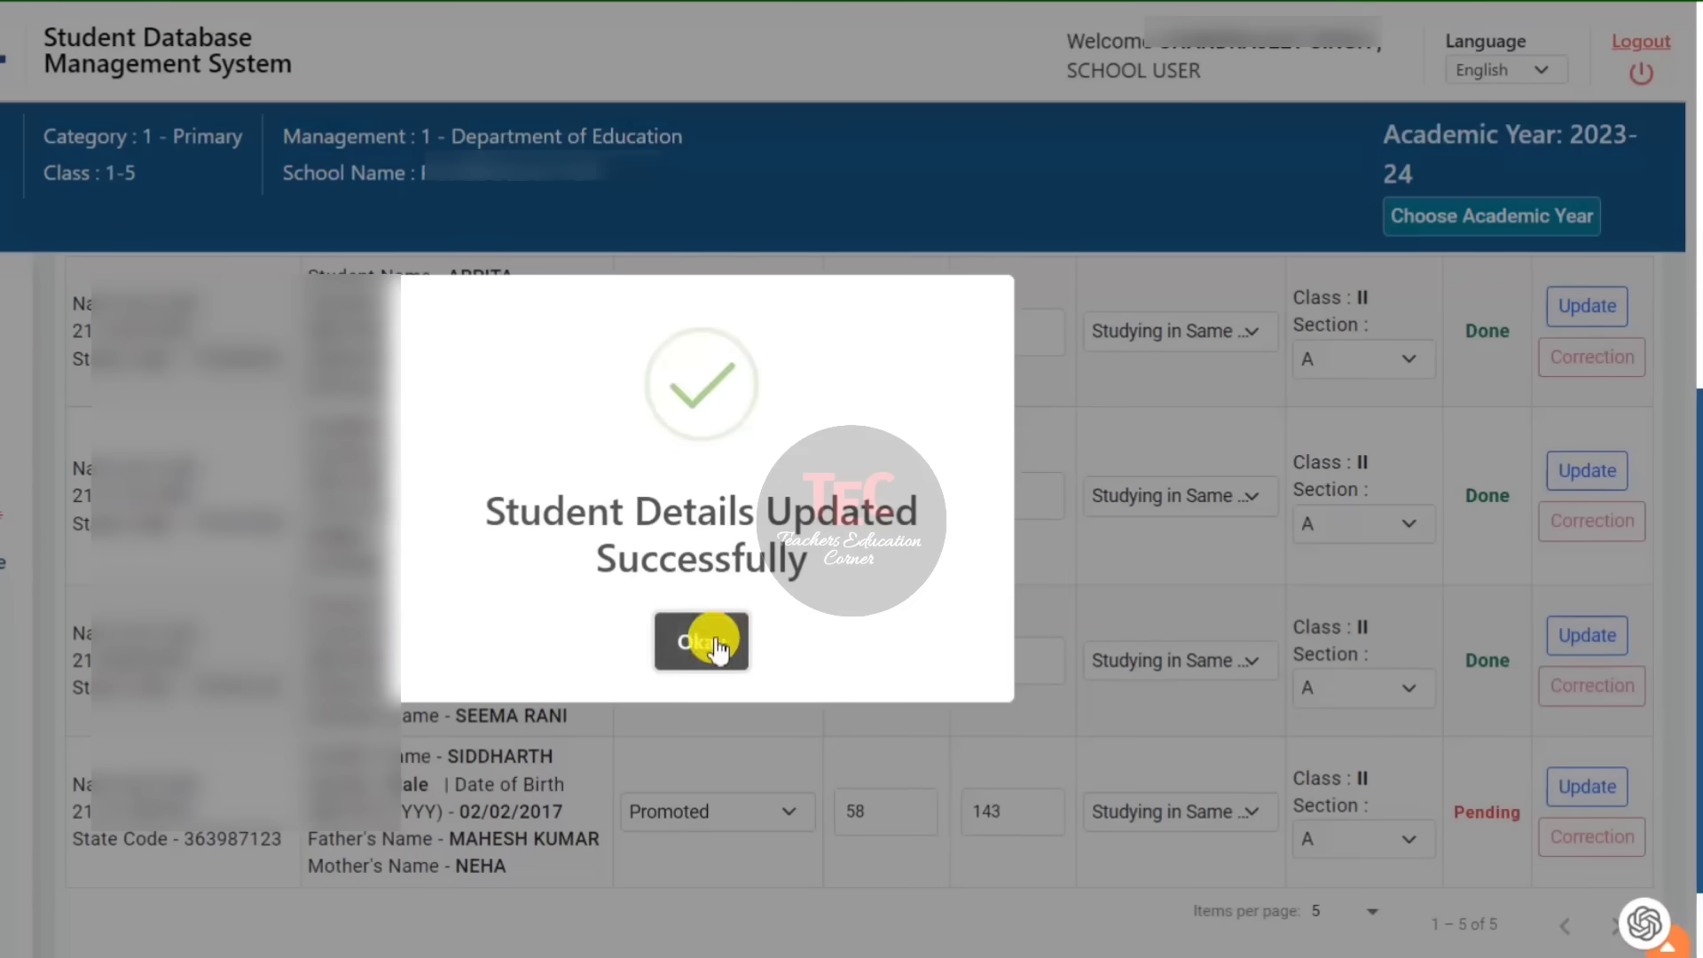
# Step: Update the last pending student's record in the class I, section A list and finalize that section's progression
pyautogui.click(714, 641)
pyautogui.scroll(-2, 1225, 635)
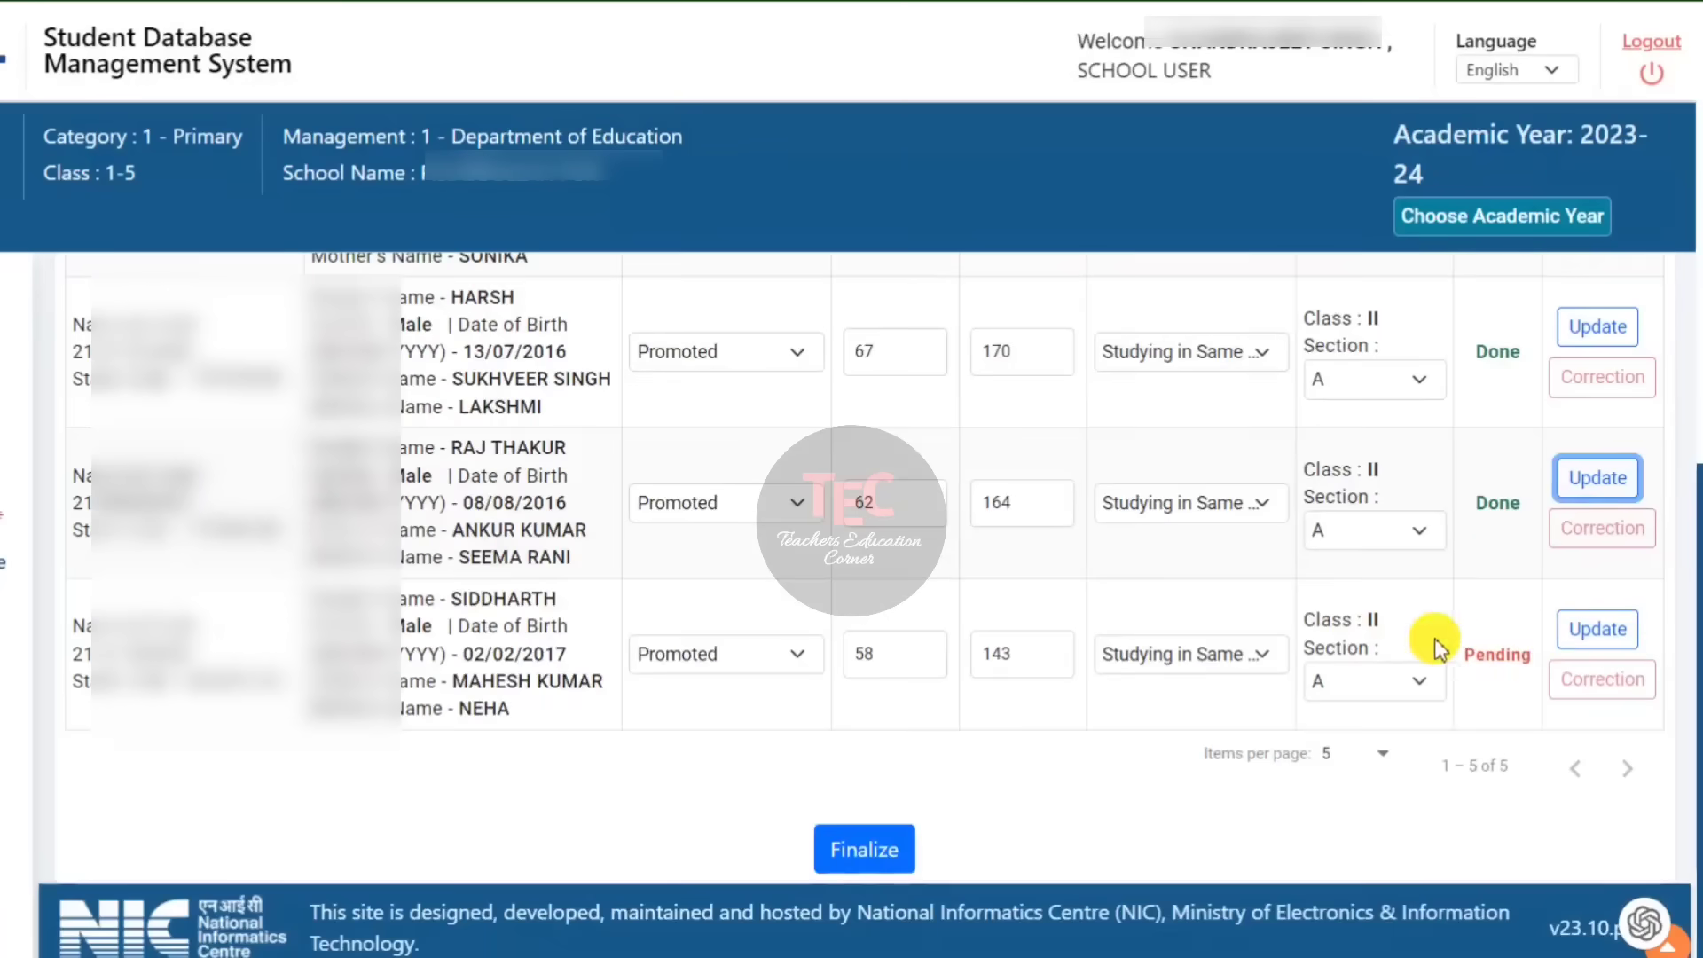
pyautogui.click(1592, 645)
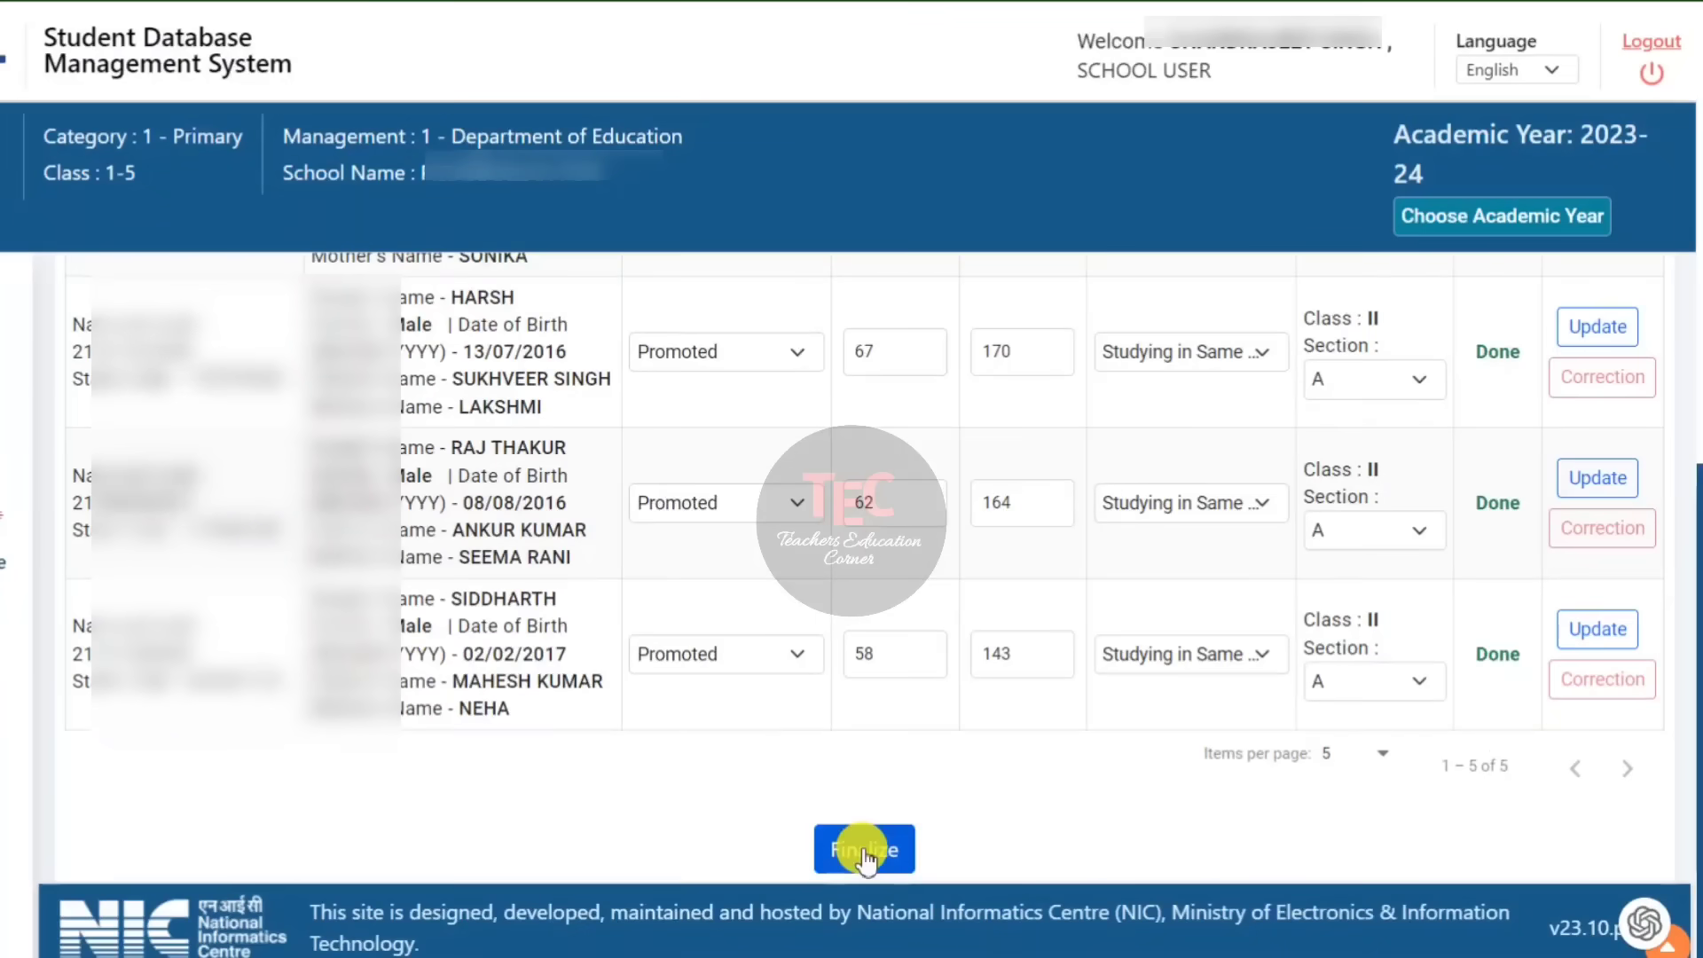
pyautogui.click(865, 856)
pyautogui.click(763, 813)
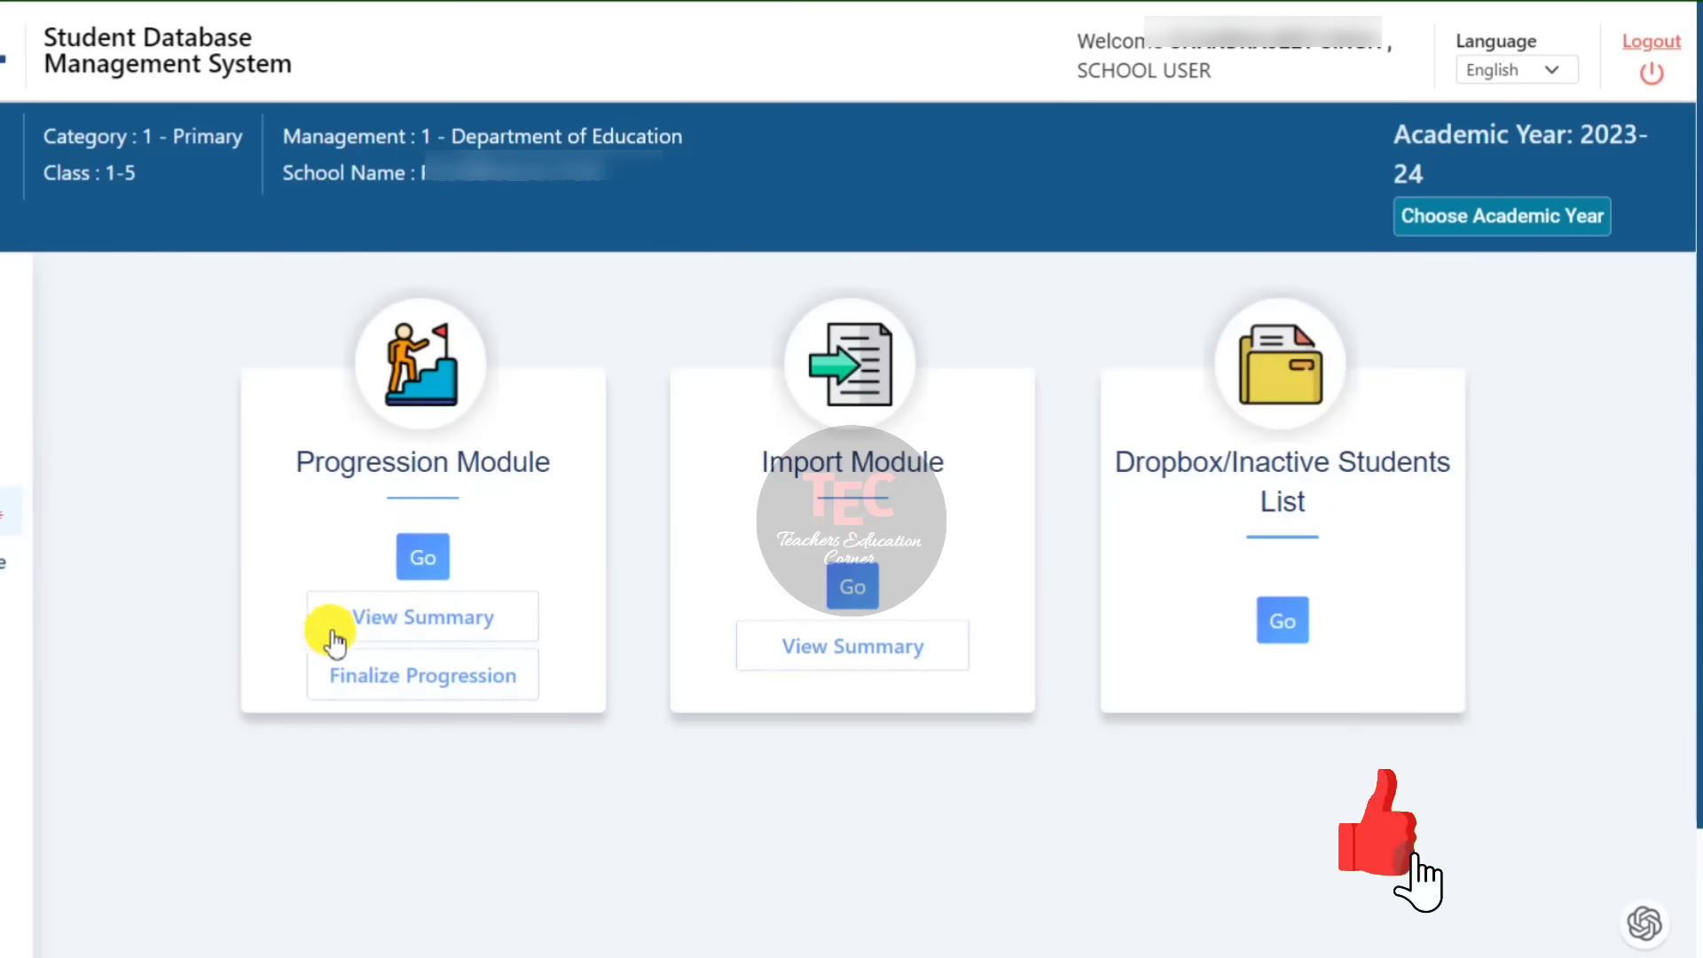
# Step: Open the Progression Module summary and review the promotion status and details of all 2022-23 students
pyautogui.click(367, 626)
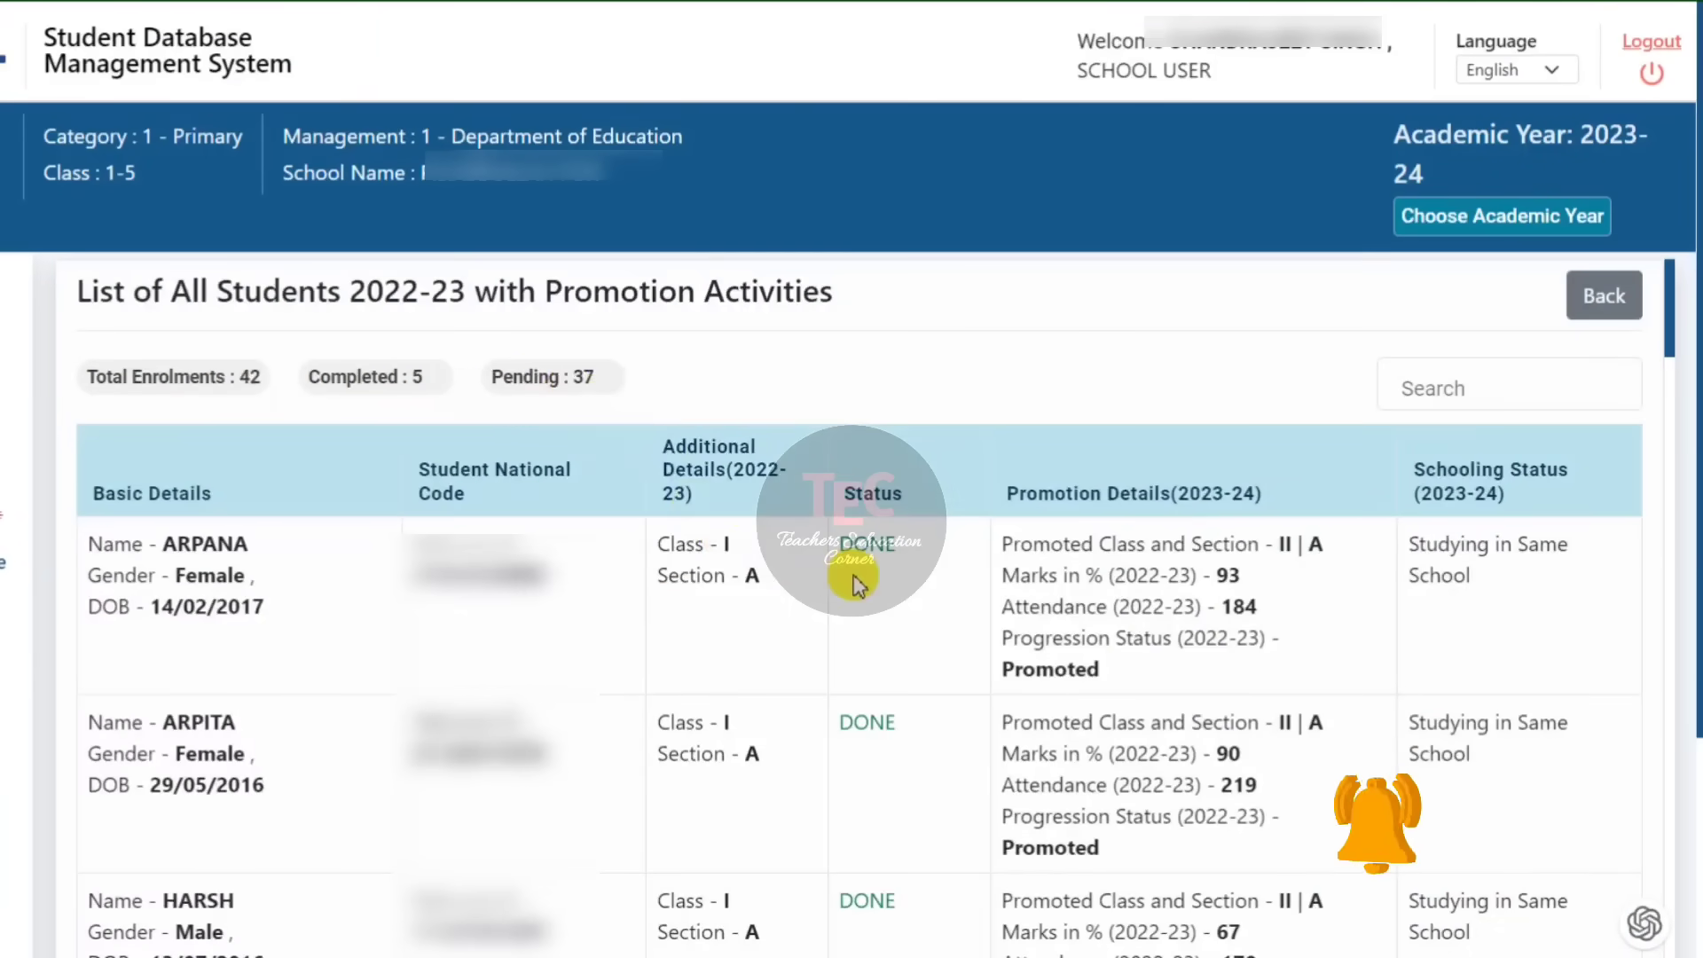
pyautogui.scroll(-2, 851, 595)
pyautogui.scroll(-6, 854, 601)
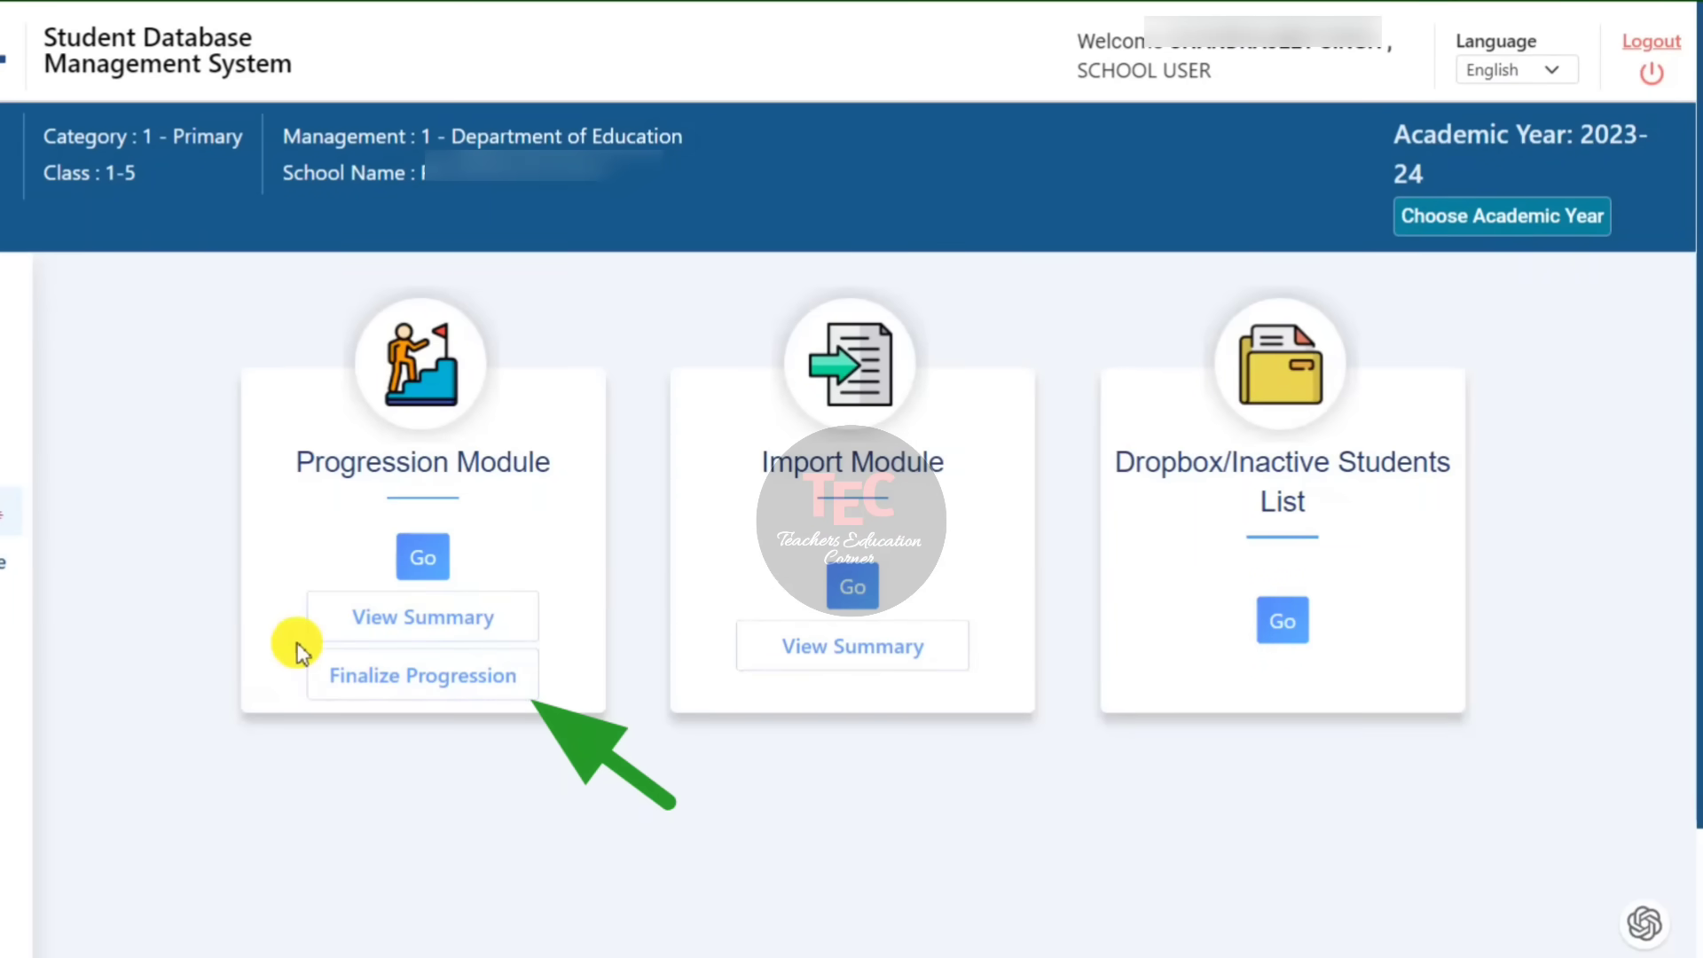
# Step: Finalize the school's progression for Academic Year 2022-23, accepting the declaration that the data is free from errors and inconsistencies
pyautogui.click(315, 661)
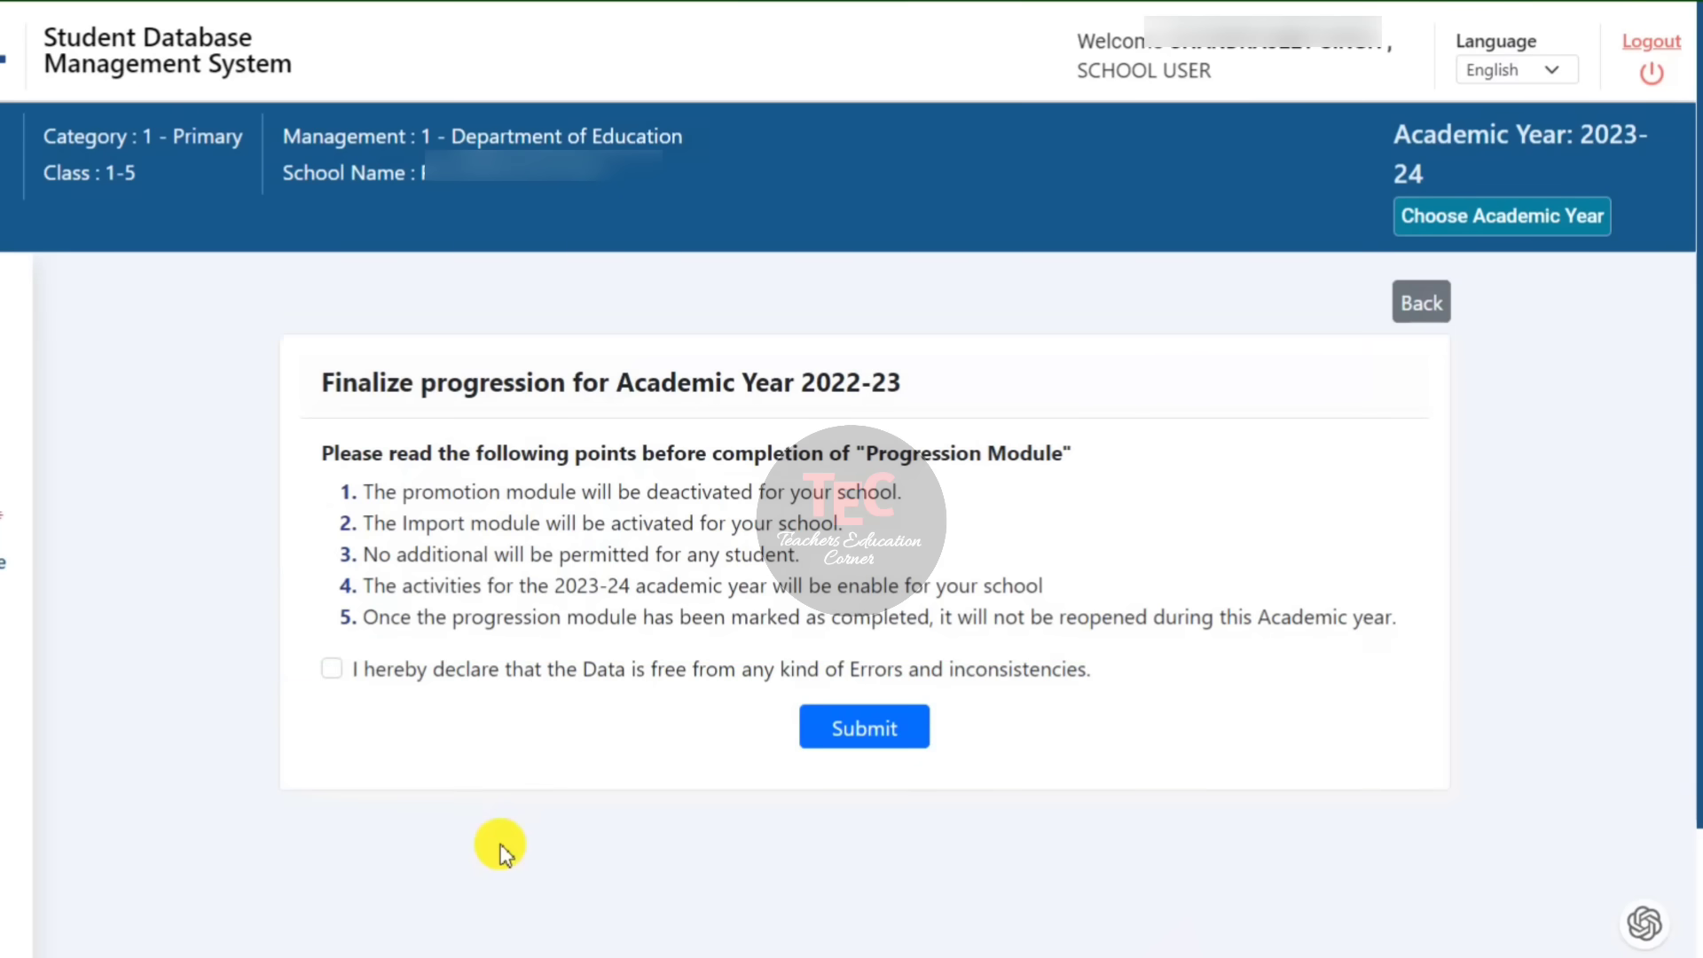
pyautogui.click(334, 671)
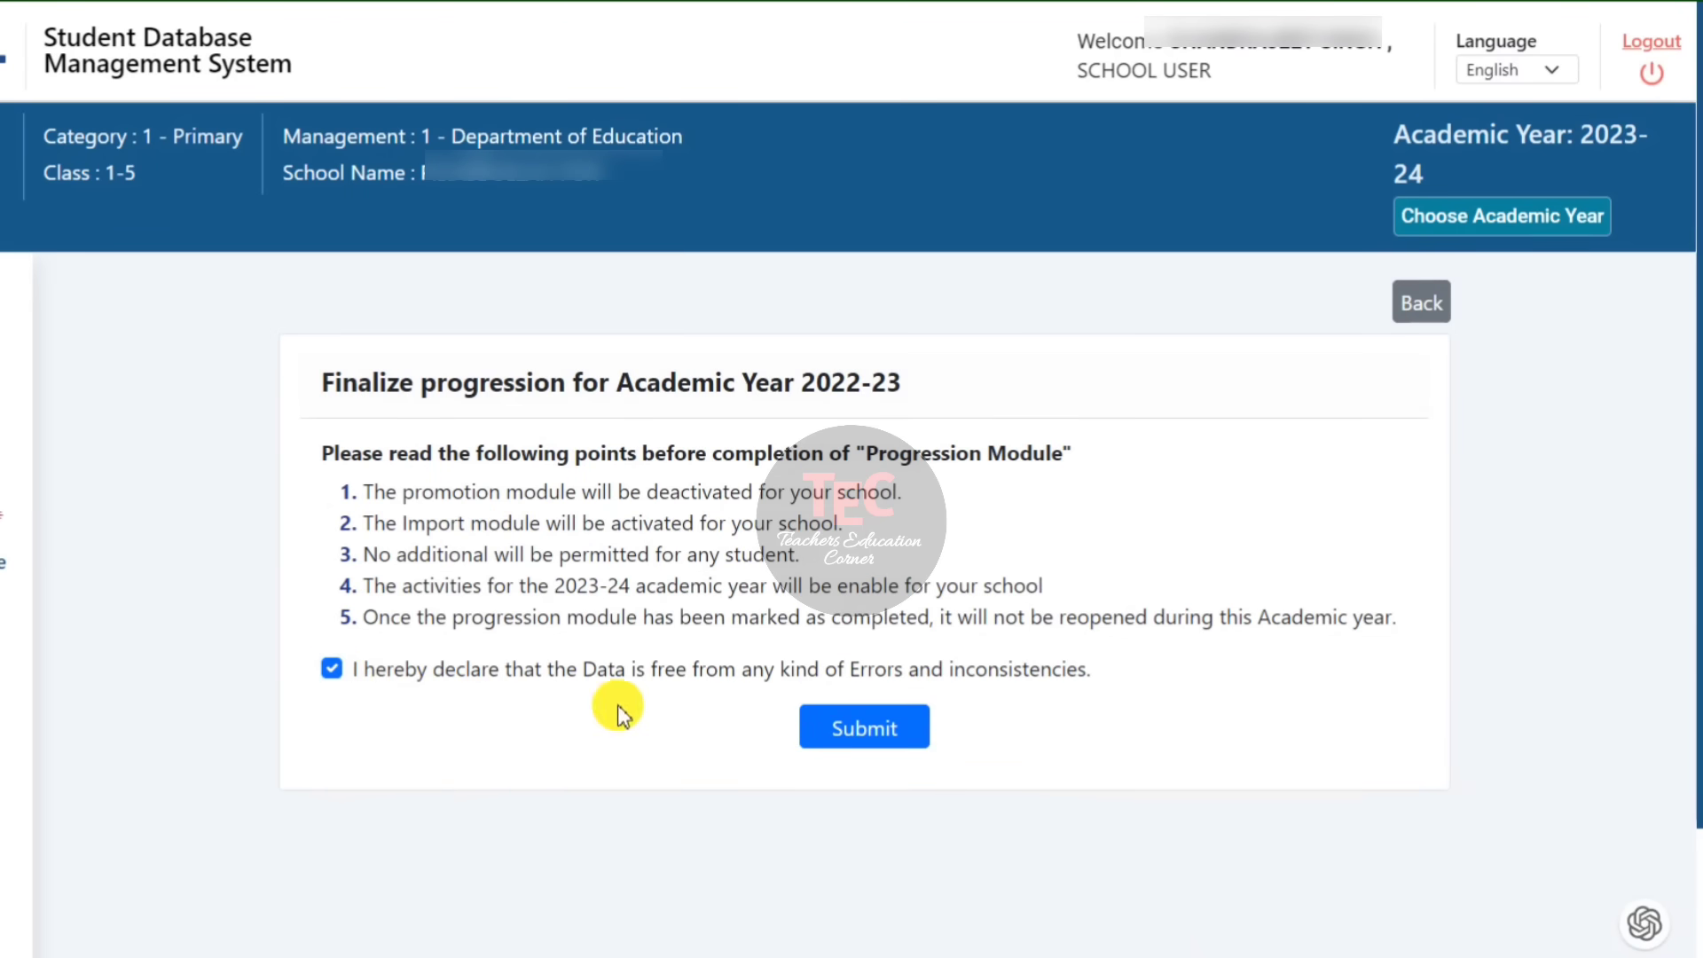
pyautogui.click(865, 728)
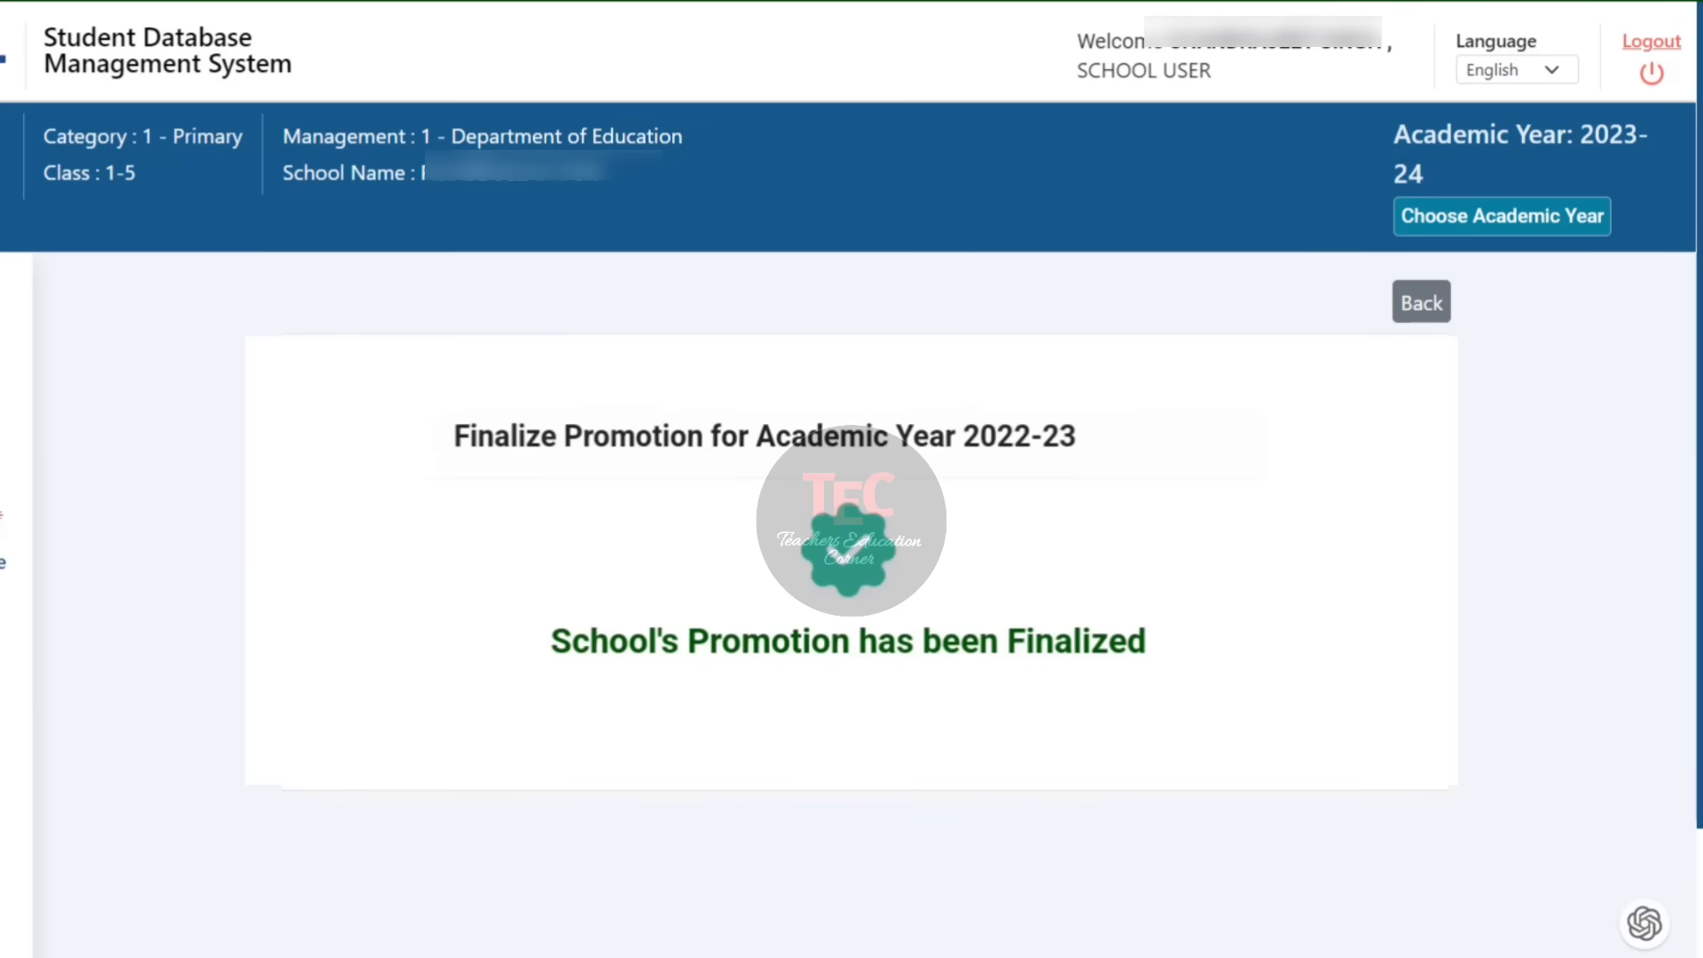